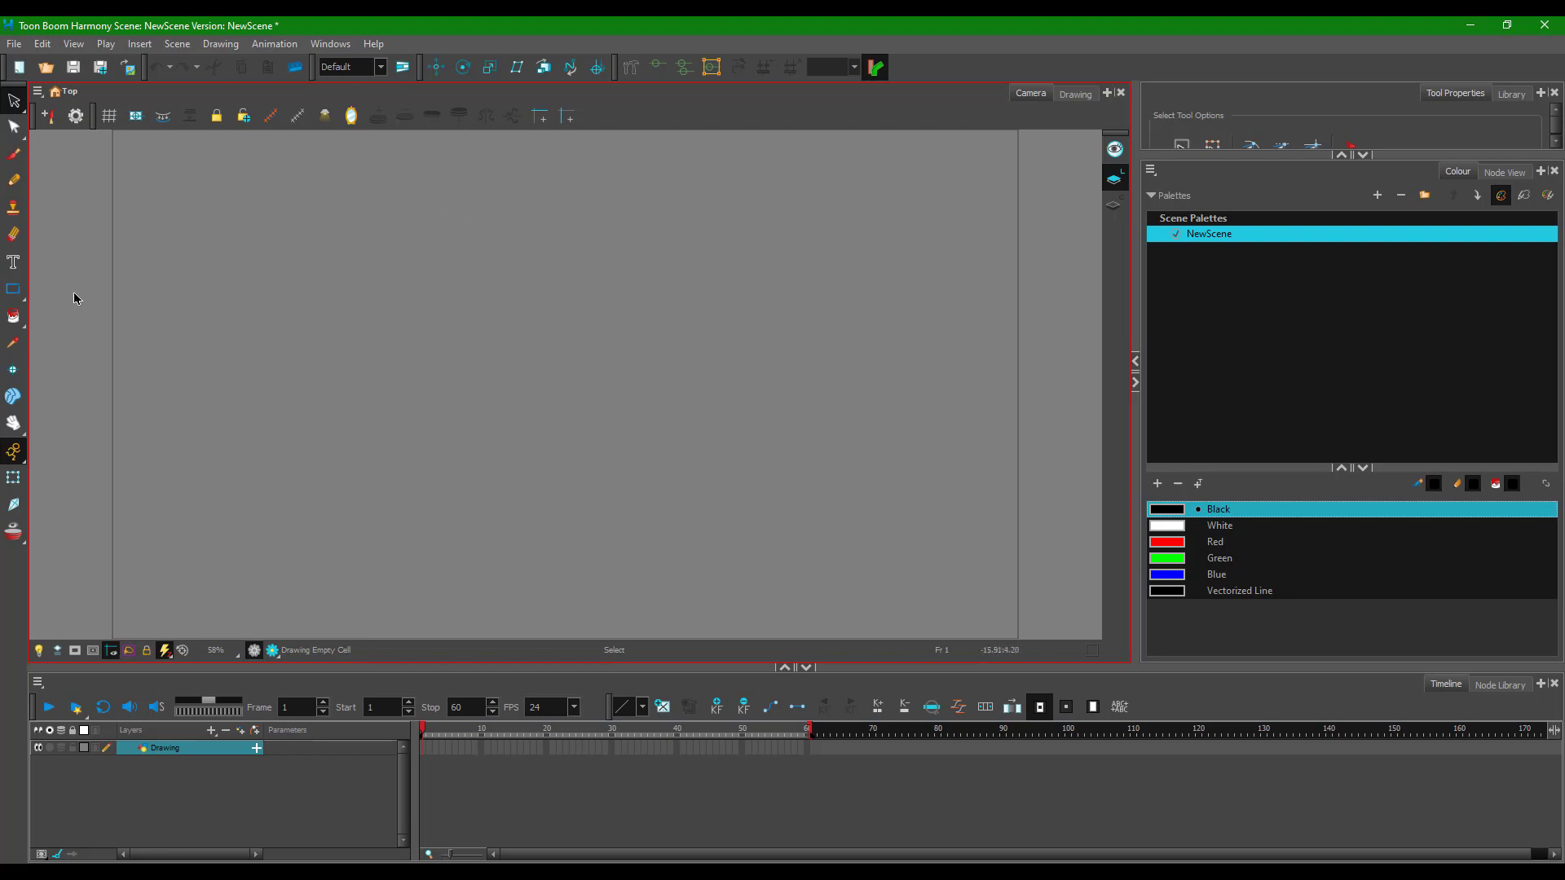
# - Increase the Pencil tool's maximum size and draw a closed, rounded black outline near the centre of the camera frame
pyautogui.click(14, 181)
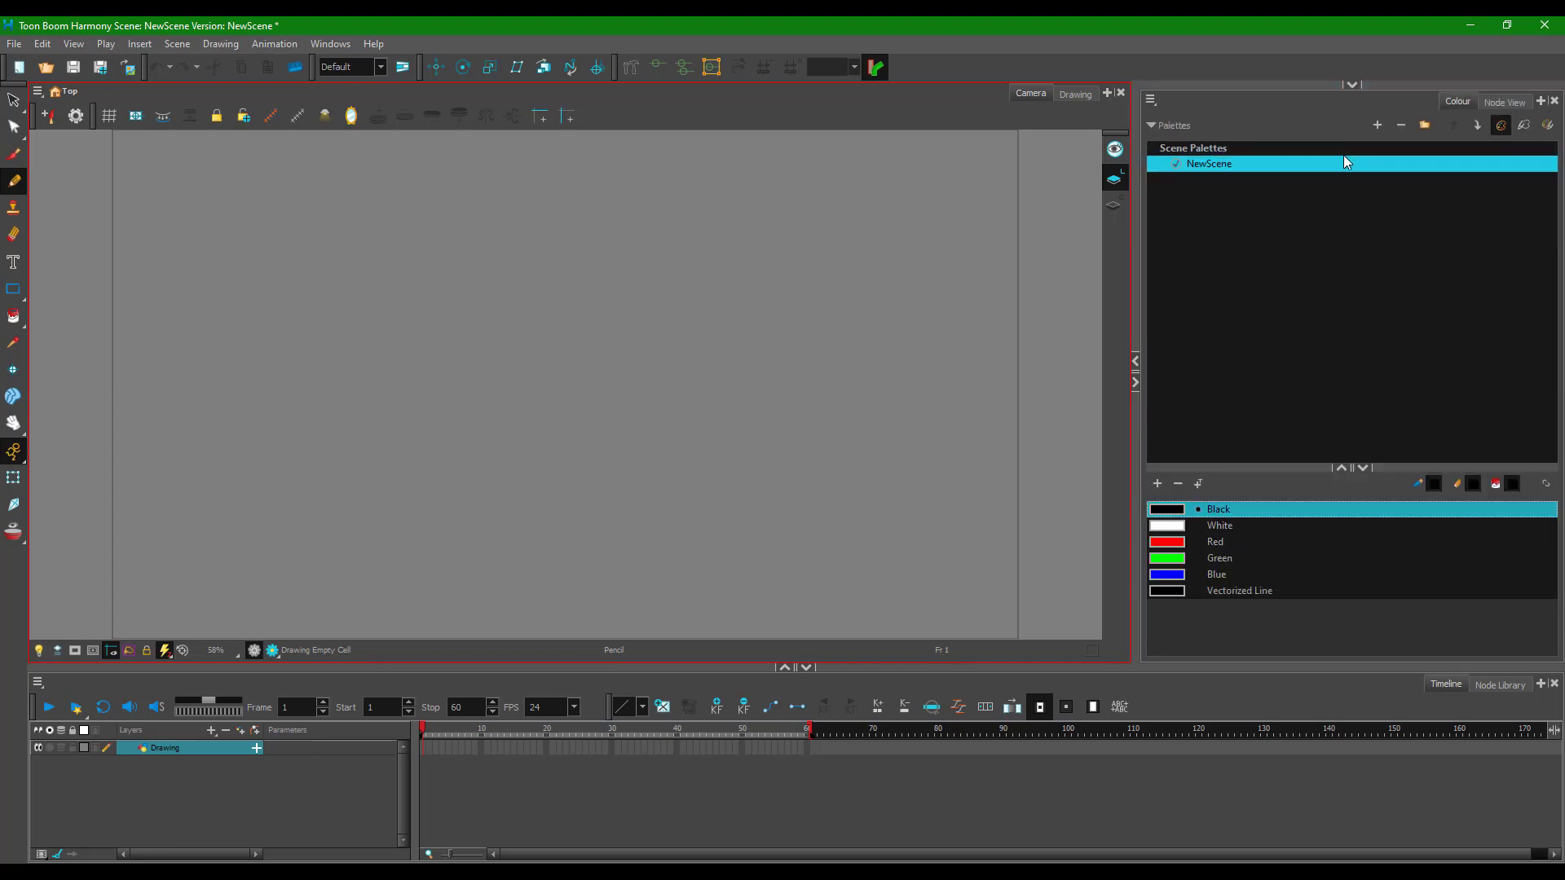
pyautogui.click(1362, 155)
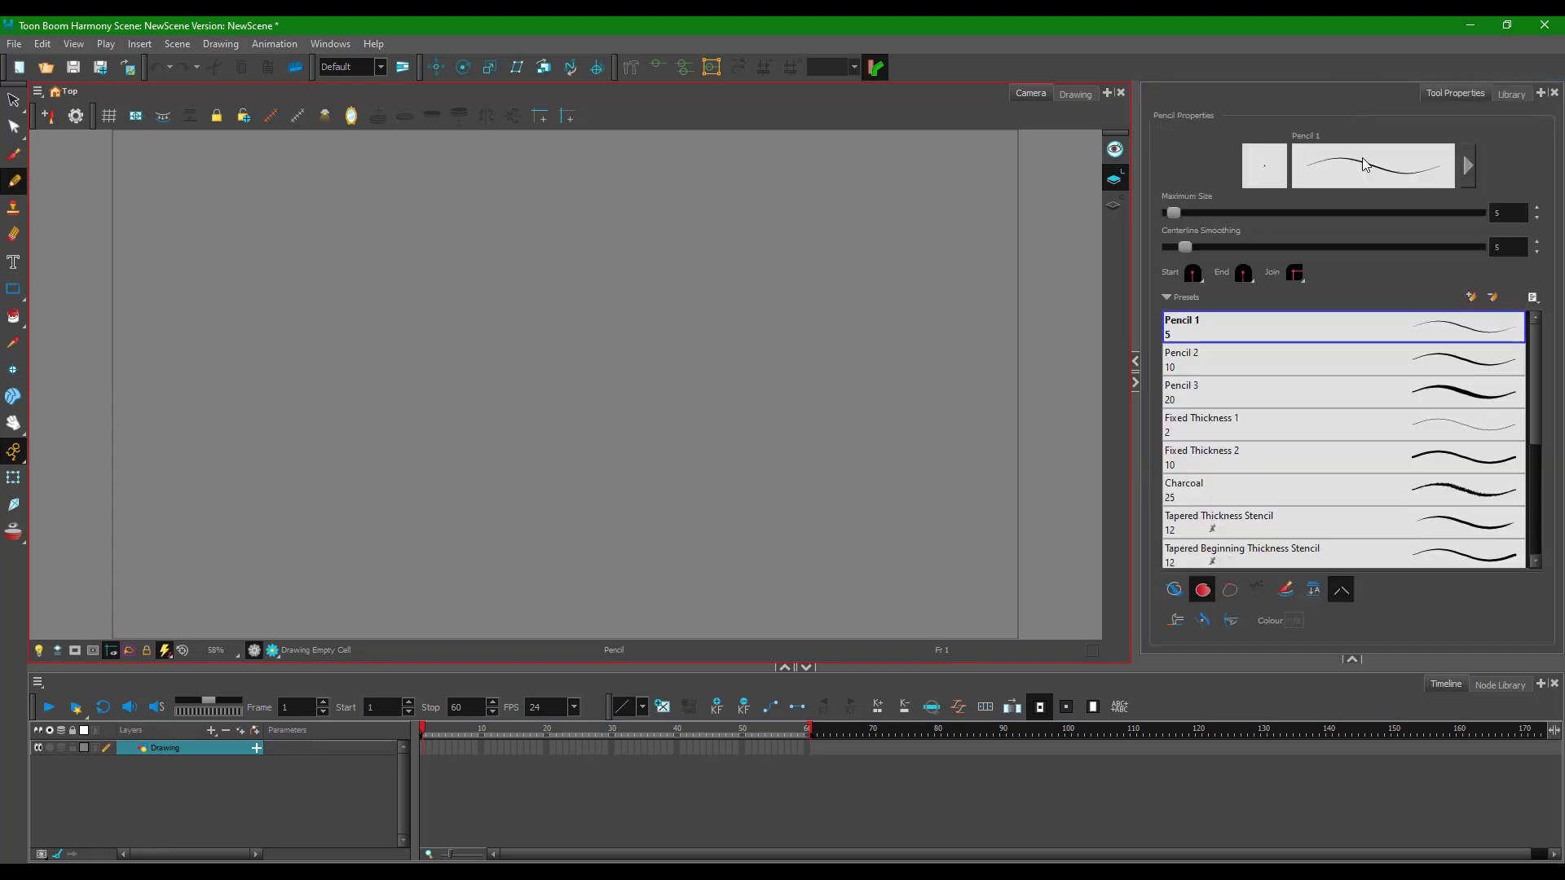
pyautogui.moveTo(1173, 213); pyautogui.dragTo(1216, 211)
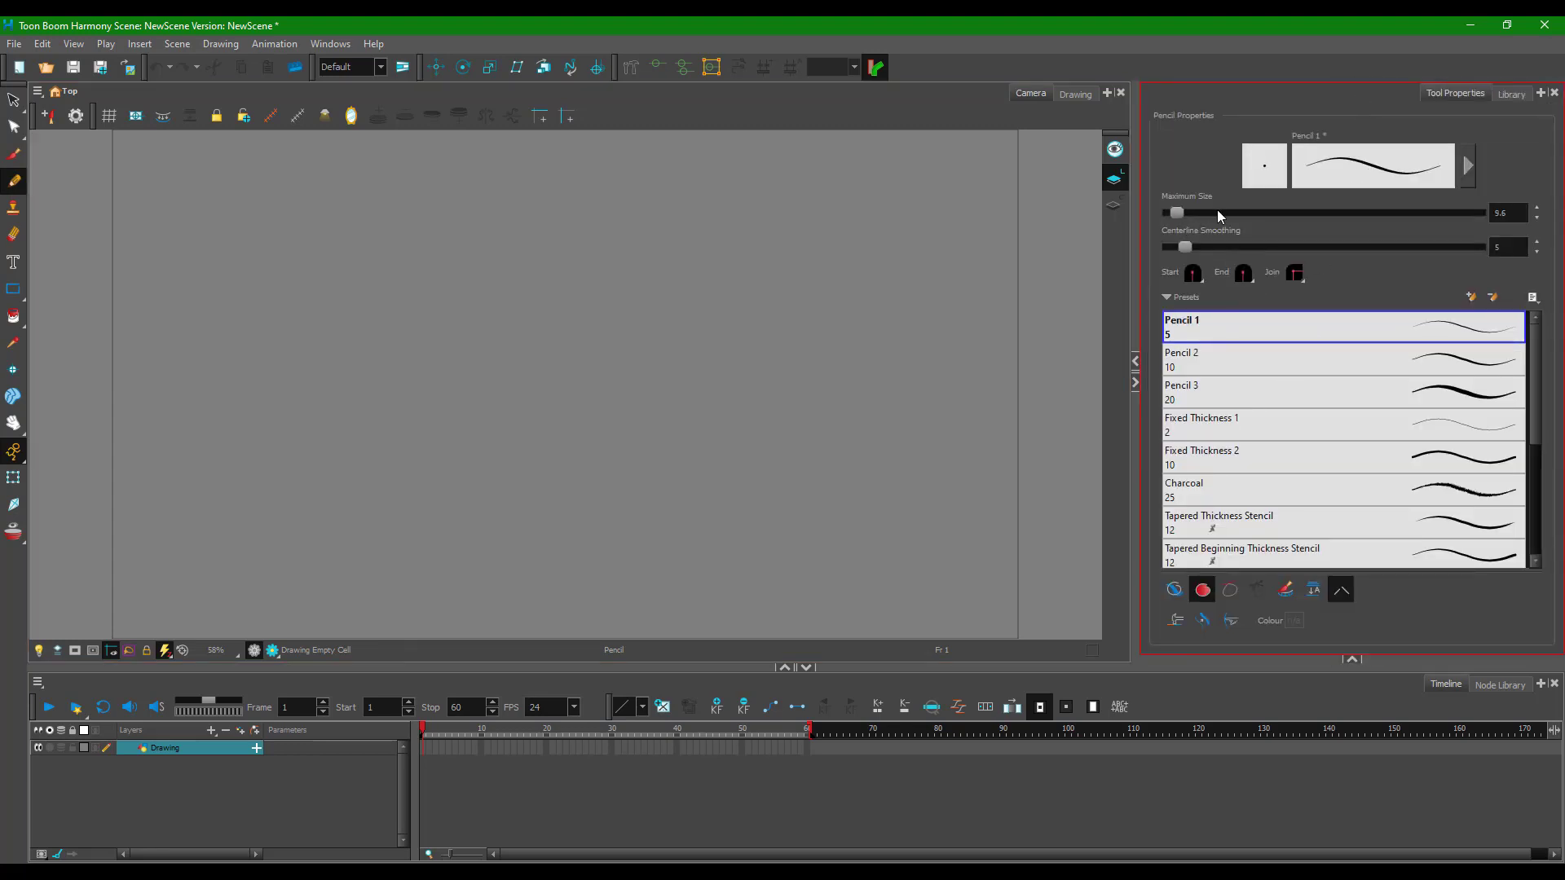
pyautogui.moveTo(530, 242)
pyautogui.mouseDown()
pyautogui.moveTo(498, 355)
pyautogui.moveTo(494, 261)
pyautogui.mouseUp()
# - Fill the inside of the drawn shape with the Red swatch using the Paint tool
pyautogui.click(13, 320)
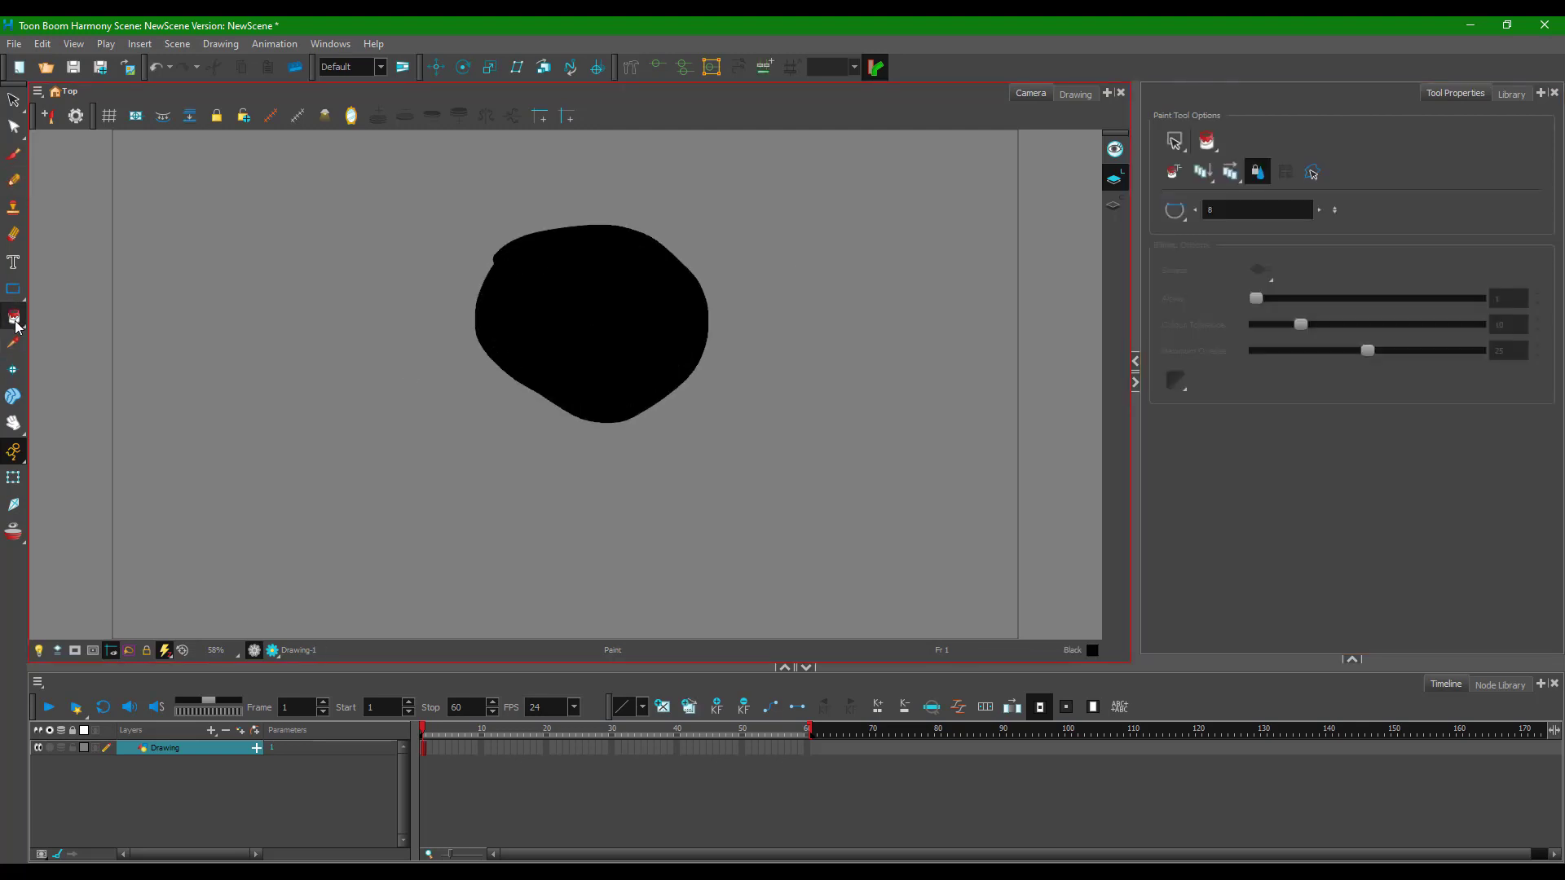
pyautogui.click(1350, 658)
pyautogui.click(1190, 541)
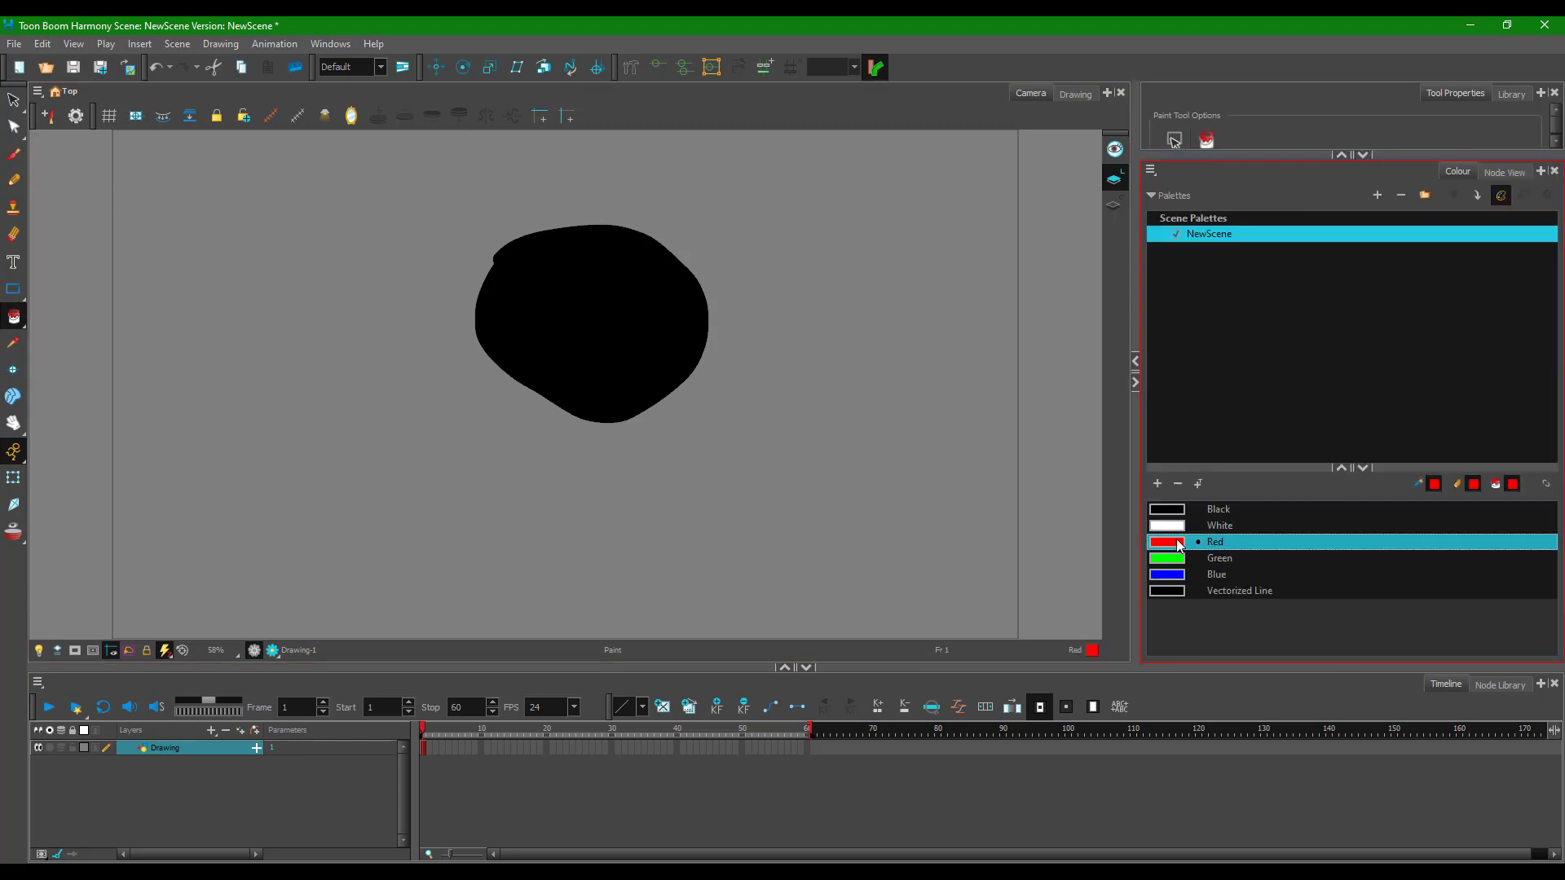
pyautogui.click(636, 350)
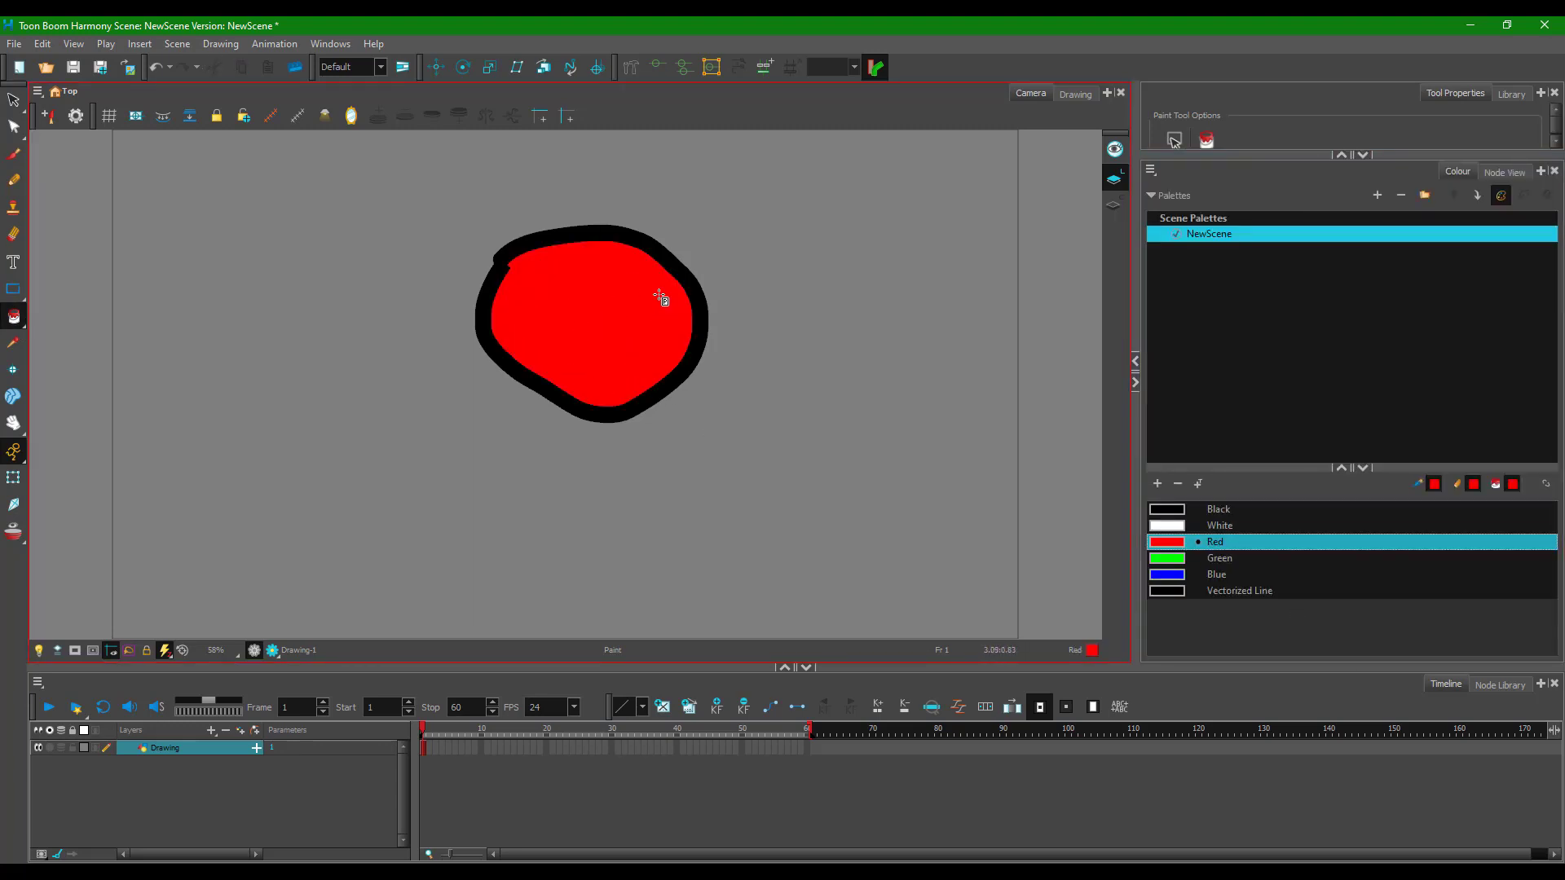
# - Open the Red swatch for editing and change it from Solid to Gradient
pyautogui.rightClick(1171, 539)
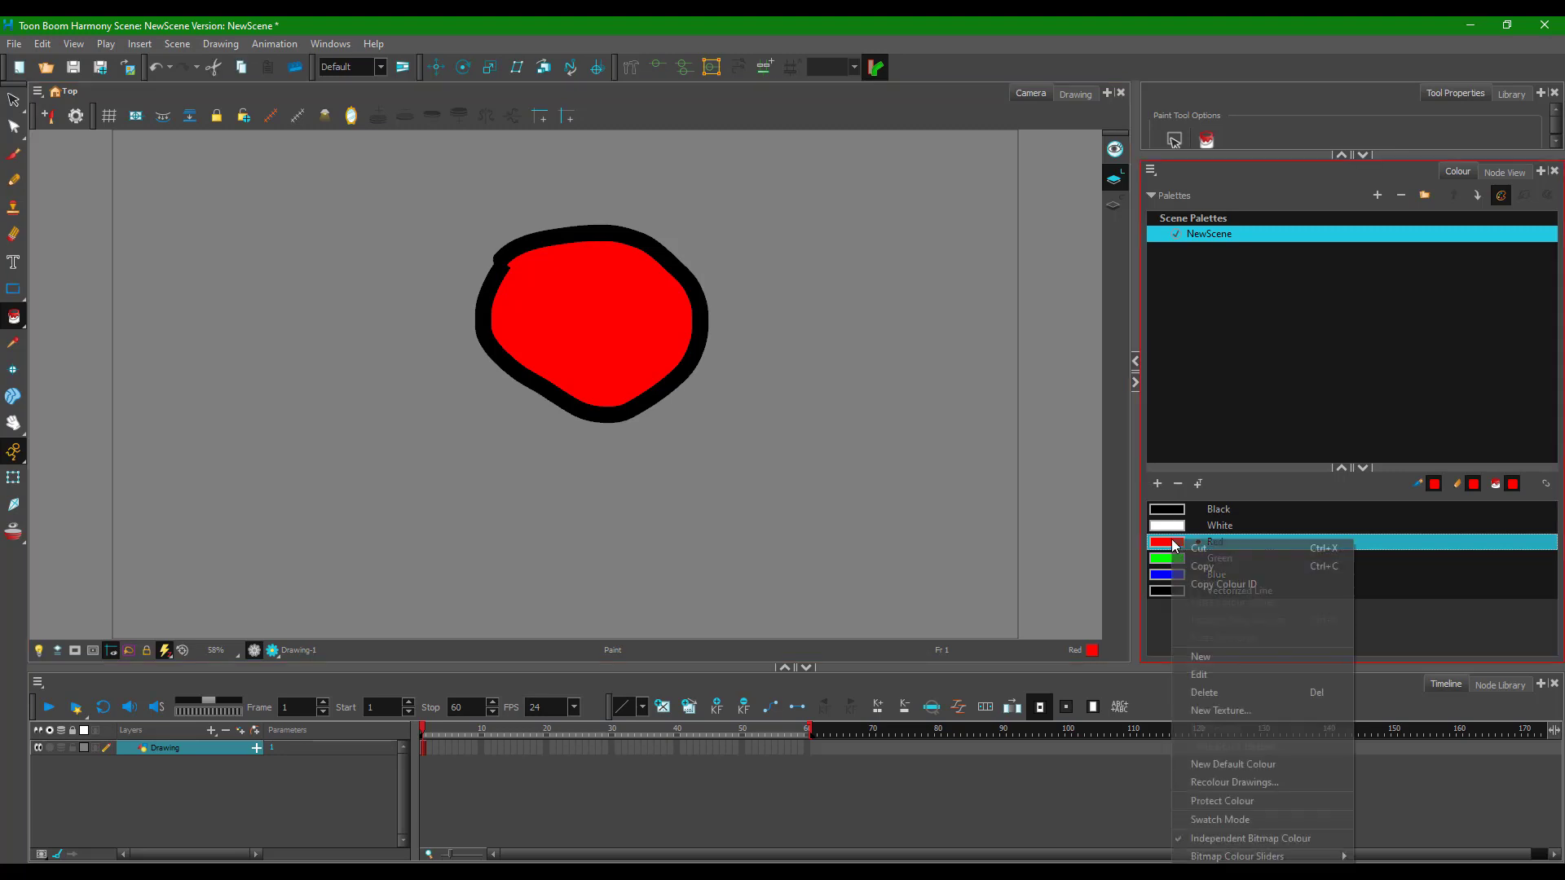
pyautogui.click(1231, 673)
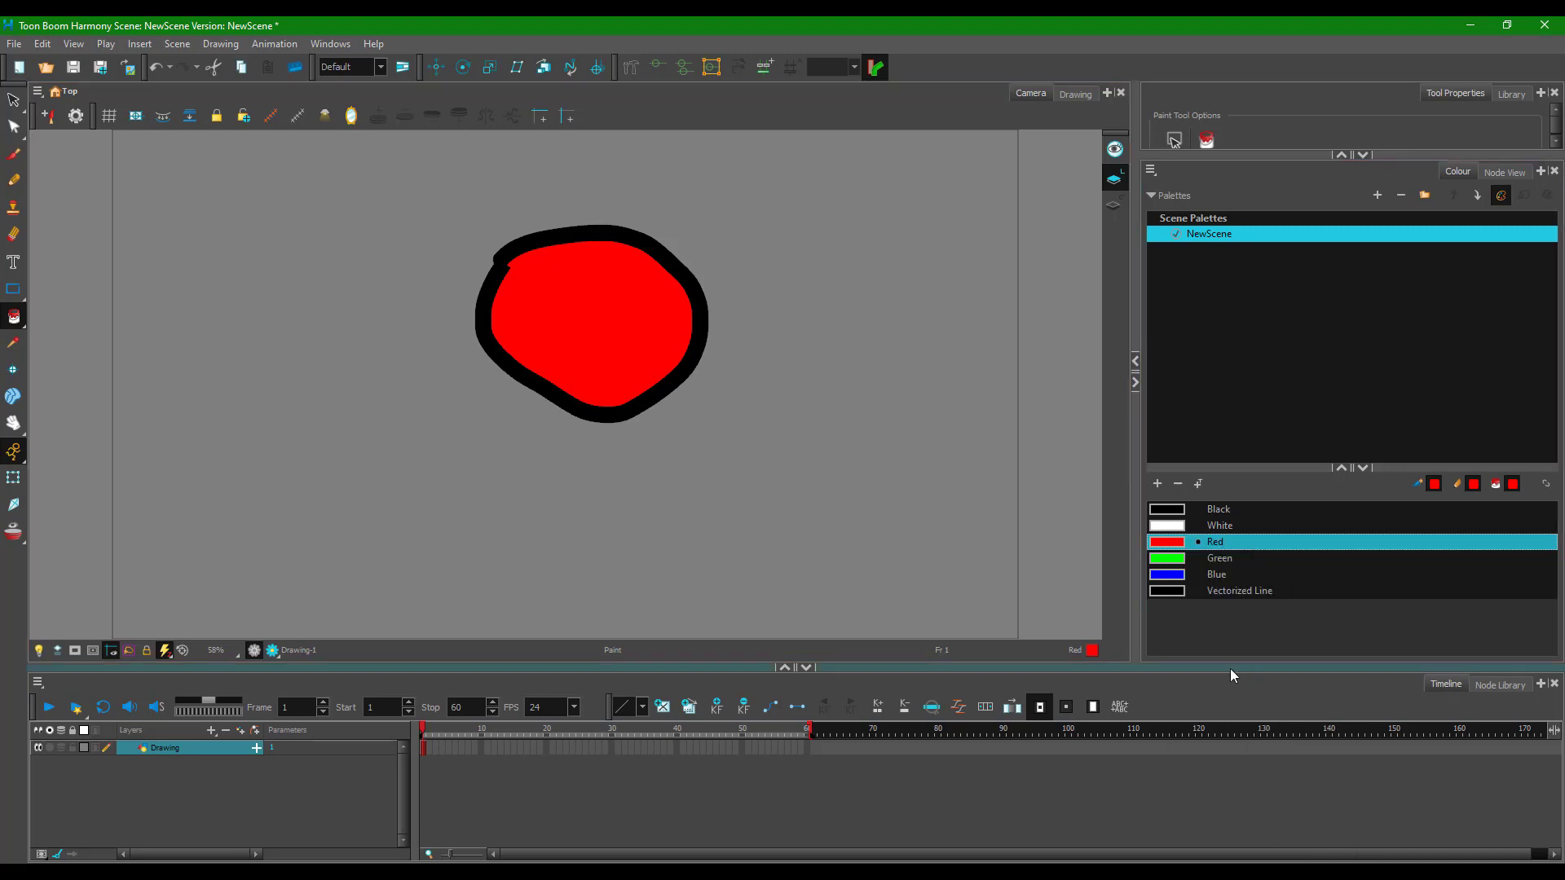
pyautogui.moveTo(735, 36); pyautogui.dragTo(756, 222)
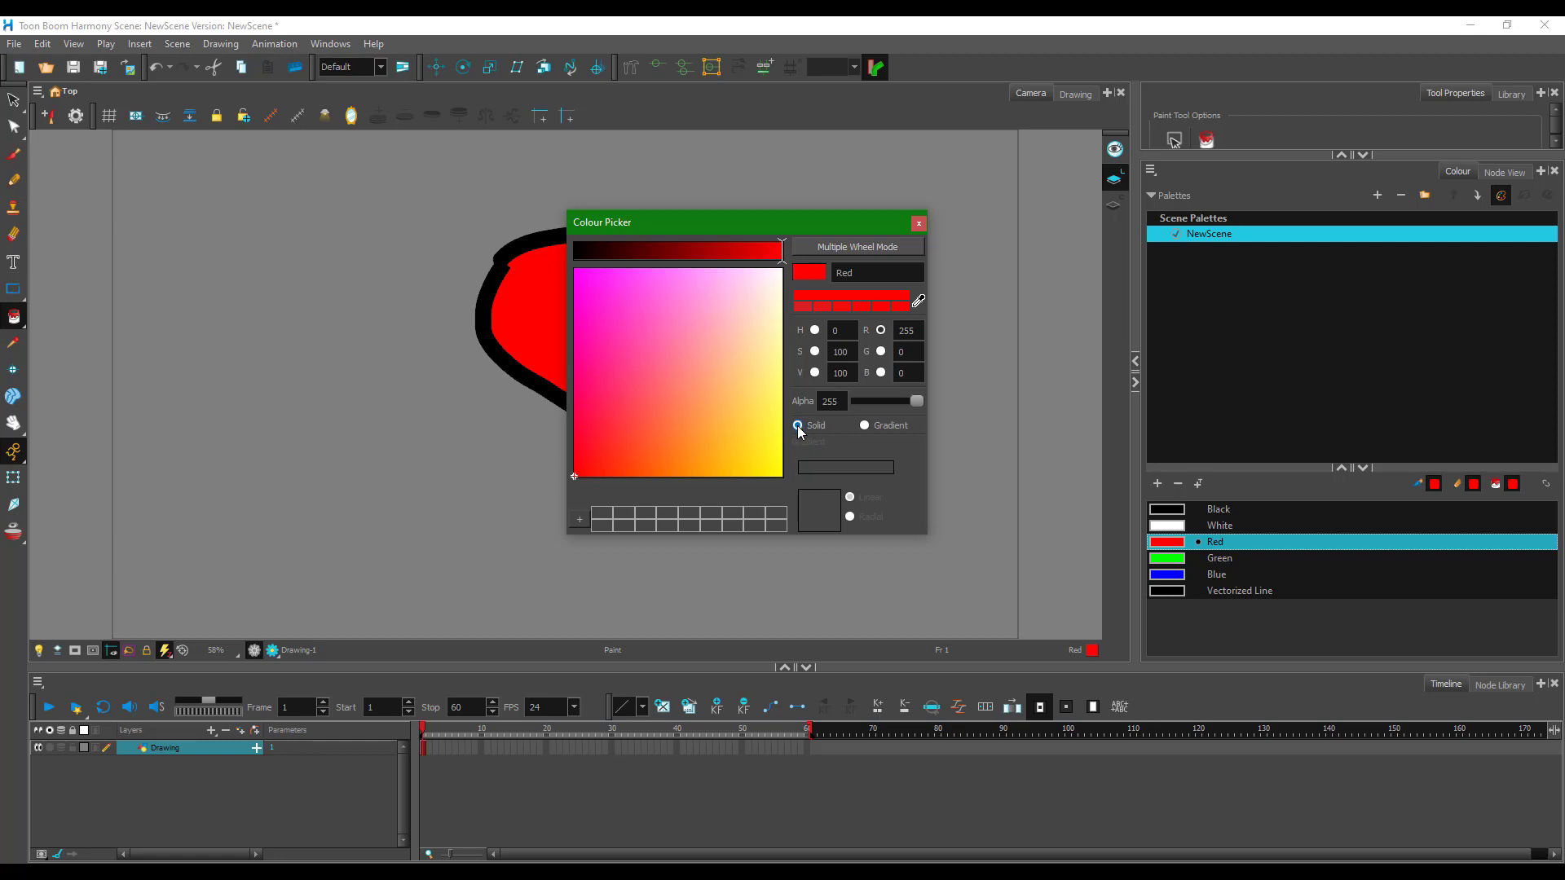
pyautogui.click(865, 426)
# - View the Multiple Wheel Mode, return to Single Wheel Mode, and move the Colour Picker clear of the shape
pyautogui.click(857, 247)
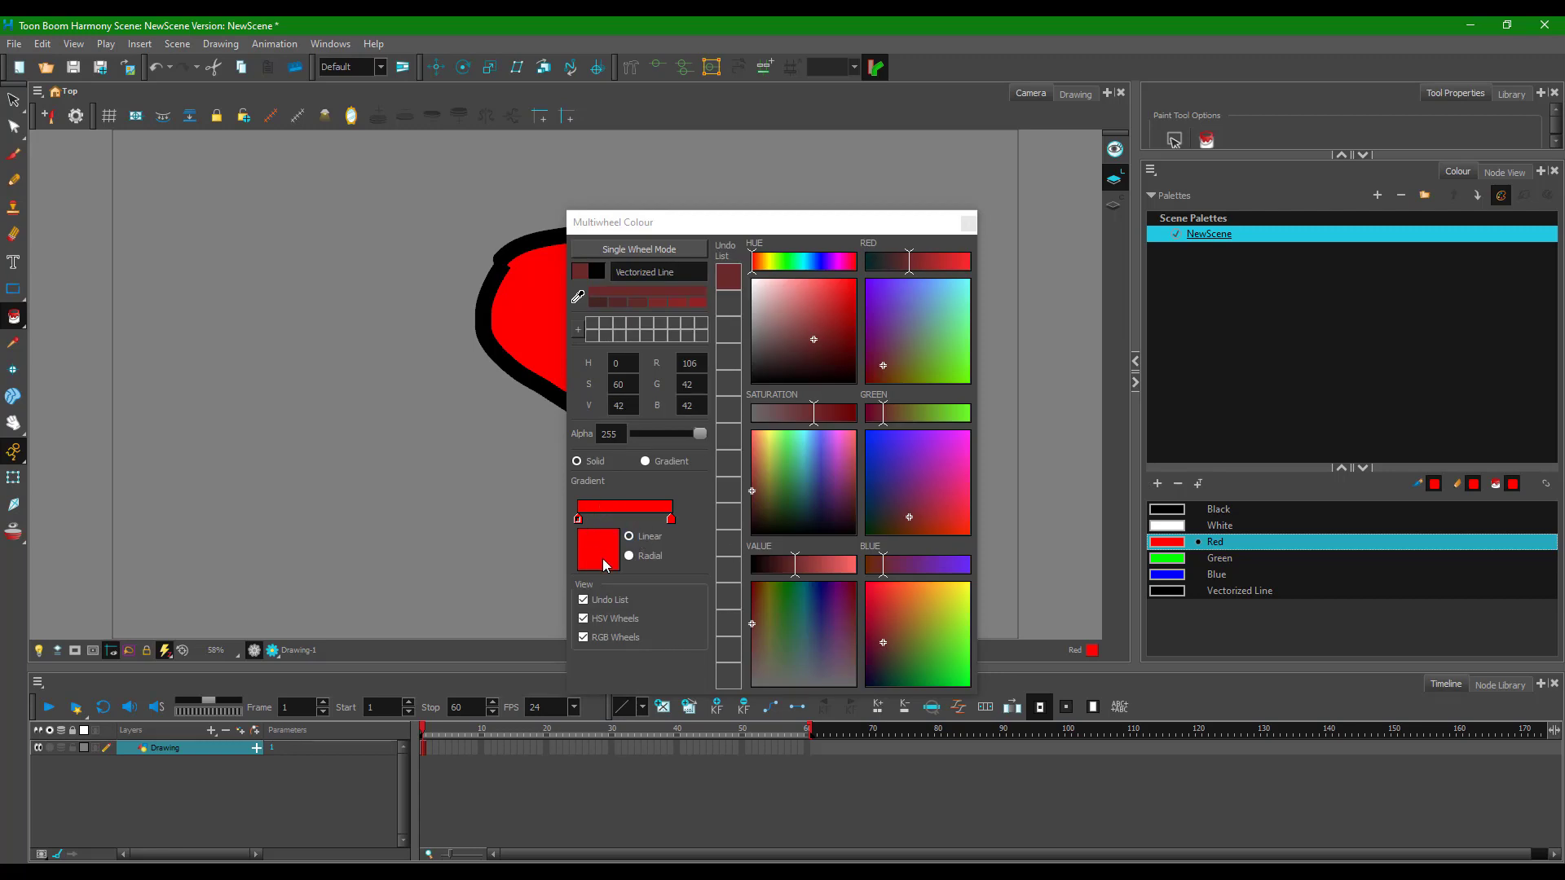
pyautogui.click(663, 250)
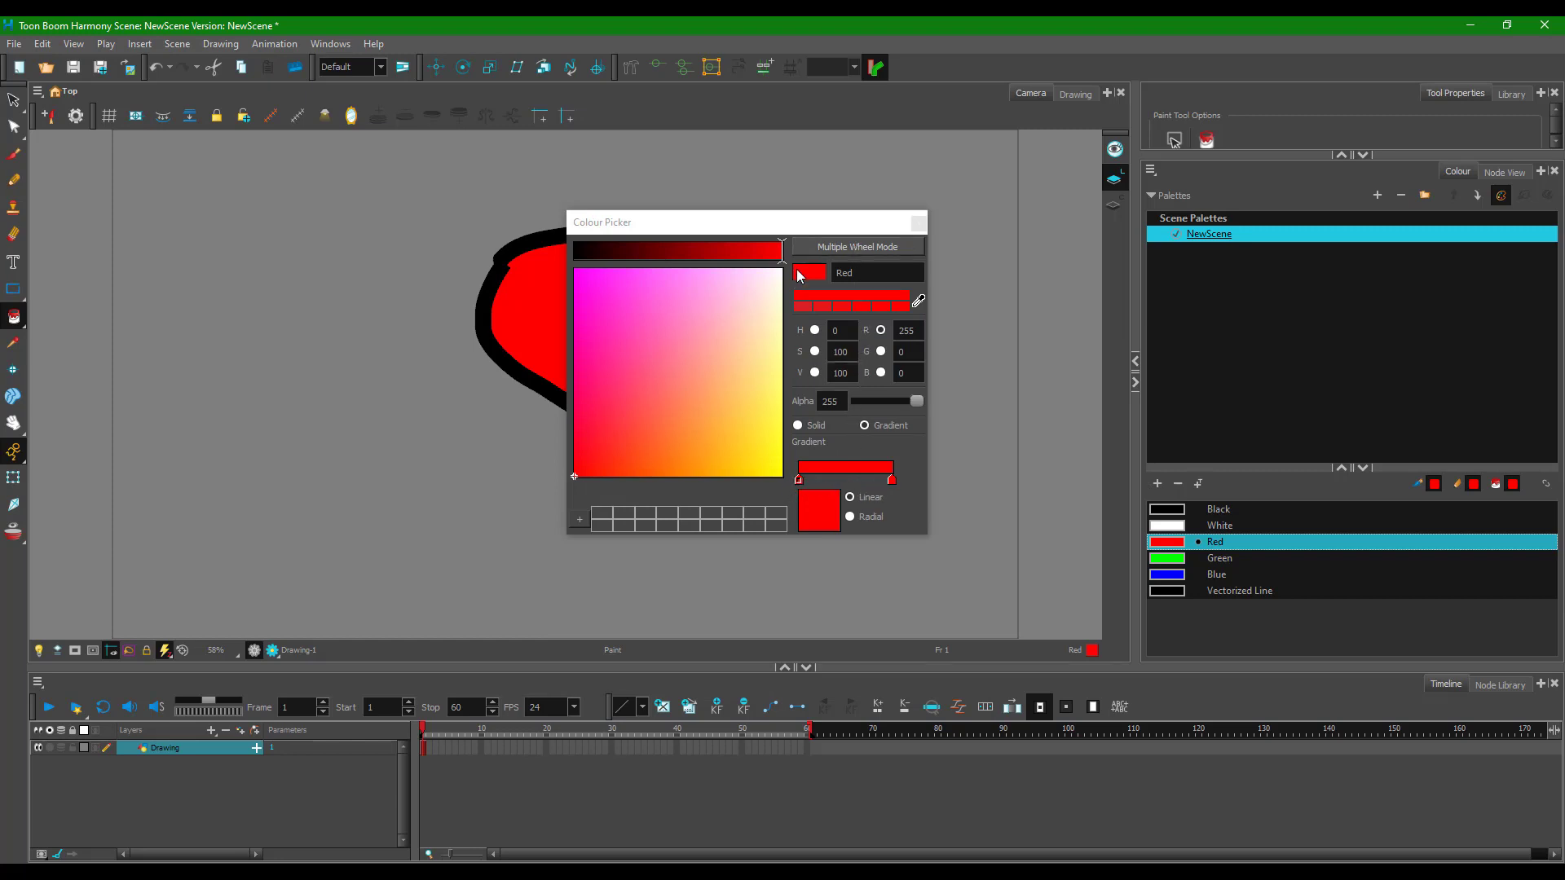
pyautogui.click(814, 231)
pyautogui.moveTo(813, 230); pyautogui.dragTo(950, 329)
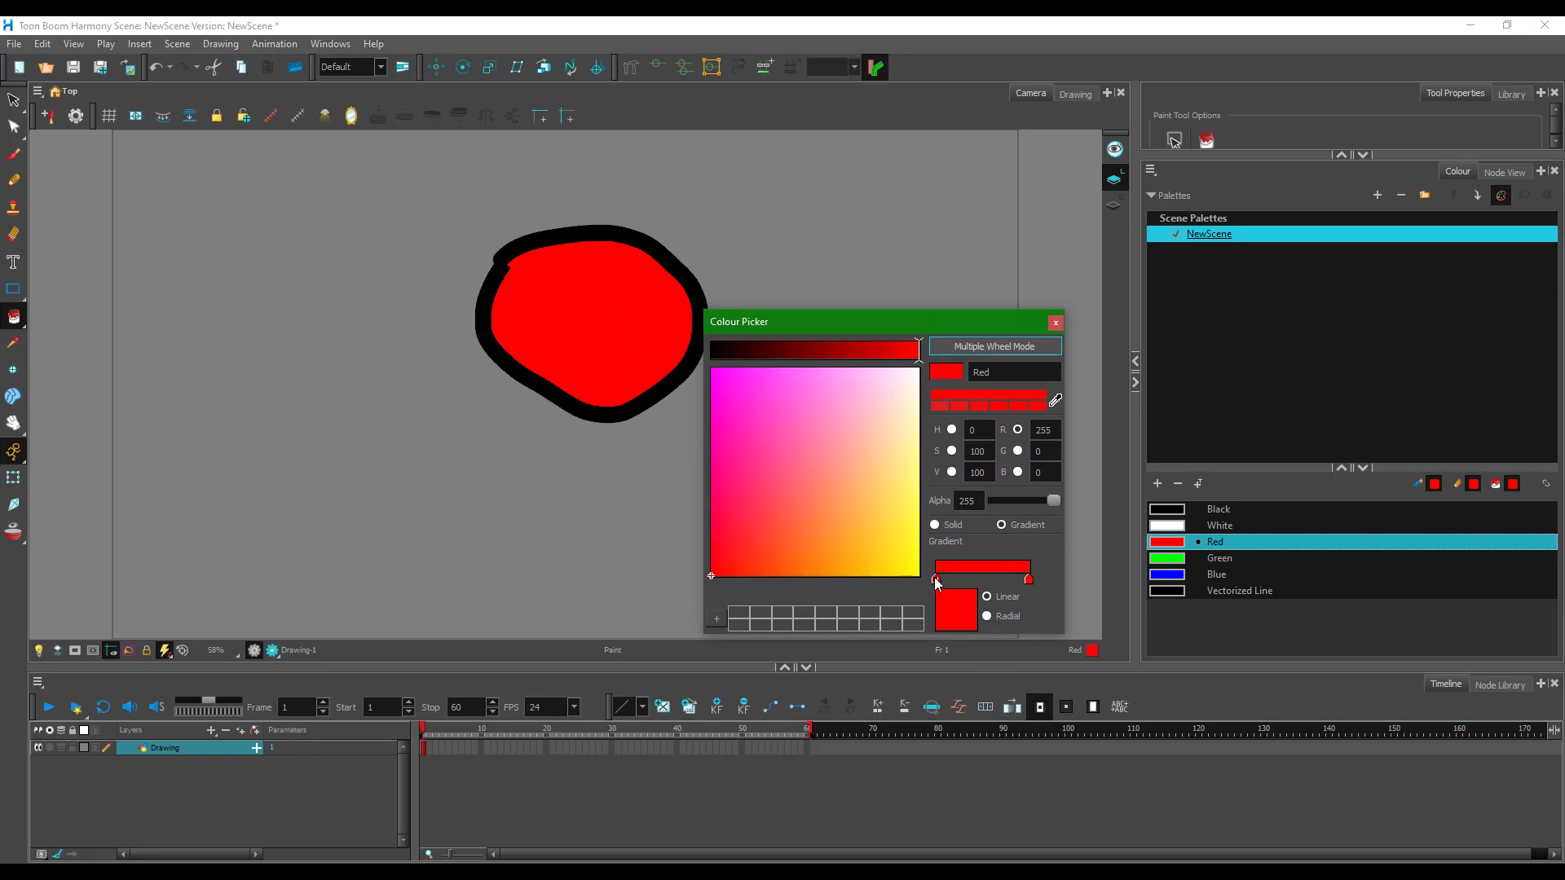
# - Colour the gradient's end stop bright green with hue 116, using the hue-based colour field
pyautogui.click(1029, 581)
pyautogui.click(952, 429)
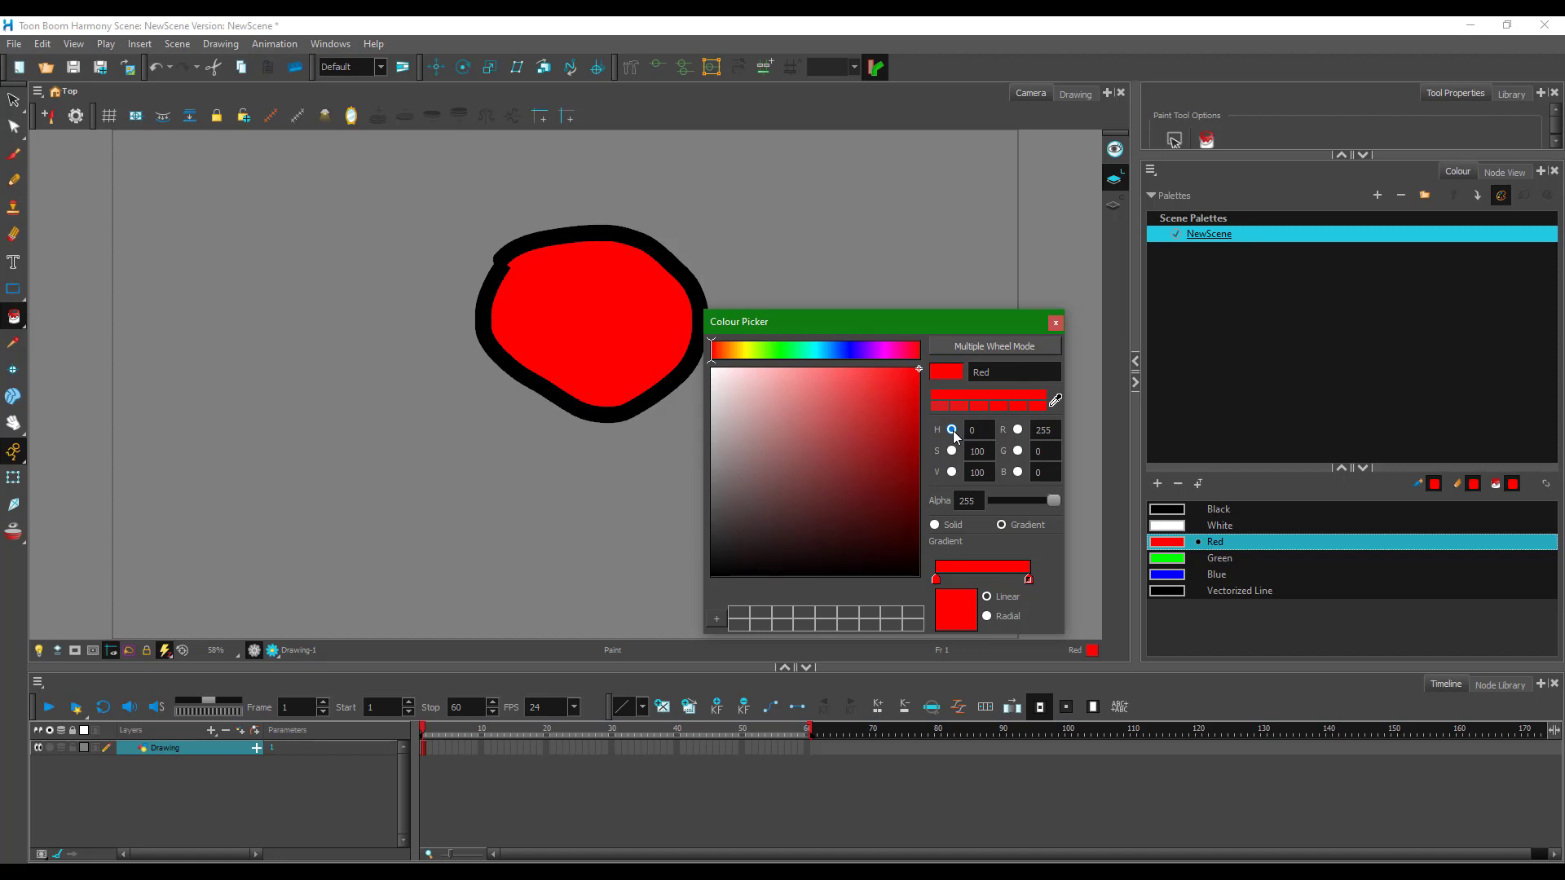
pyautogui.click(778, 353)
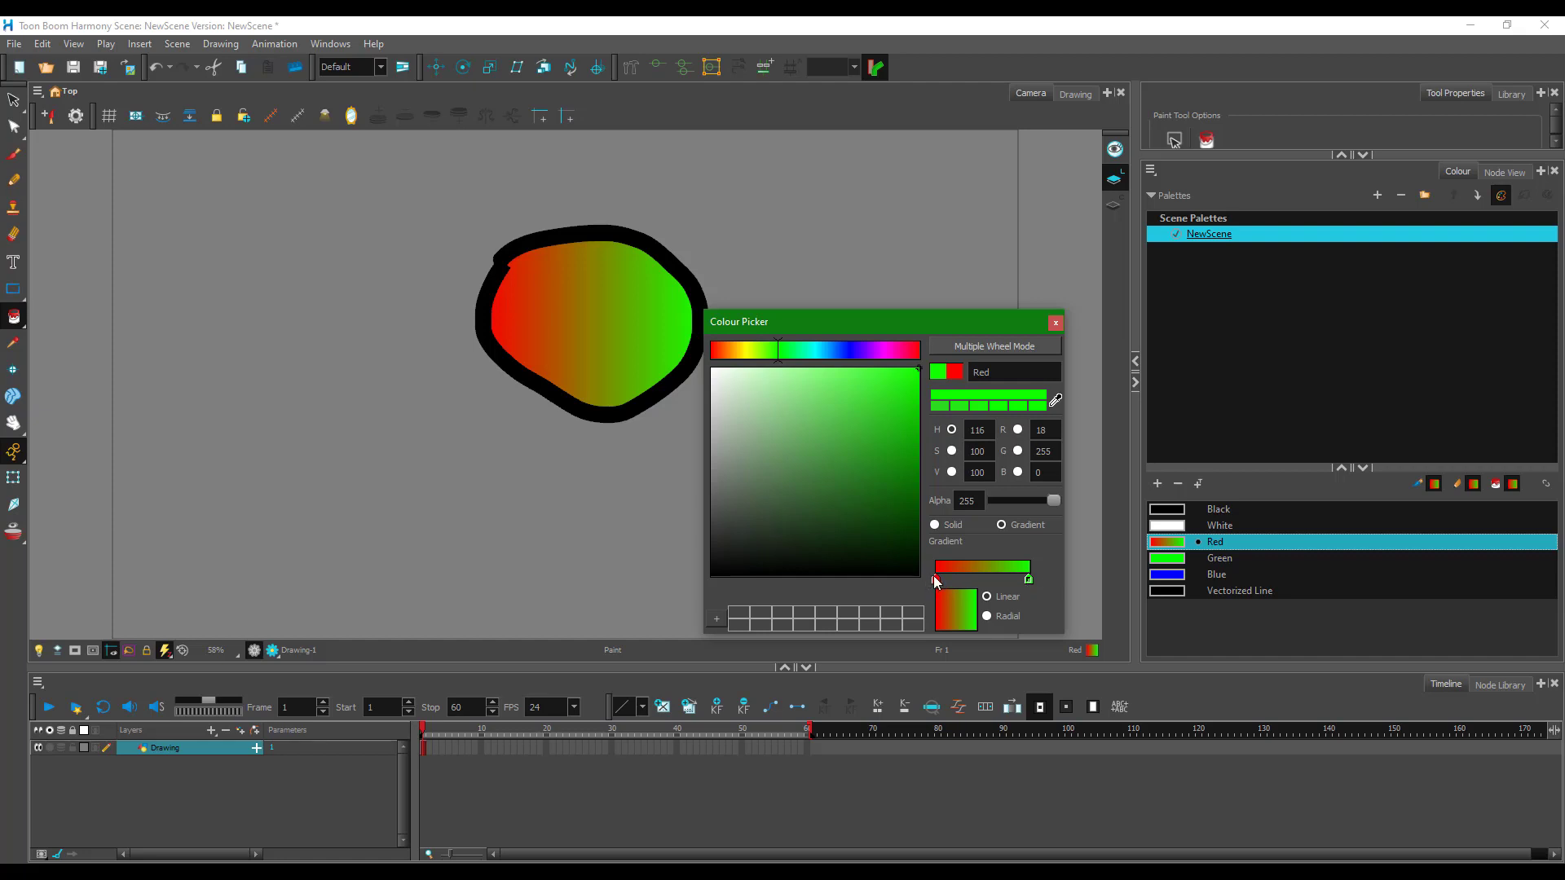
pyautogui.moveTo(1029, 580)
pyautogui.mouseDown()
pyautogui.moveTo(922, 587)
pyautogui.moveTo(1035, 580)
pyautogui.mouseUp()
# - Try a dark violet middle stop with hue 258, saturation 85 and value 58, and remove it from the gradient
pyautogui.click(982, 580)
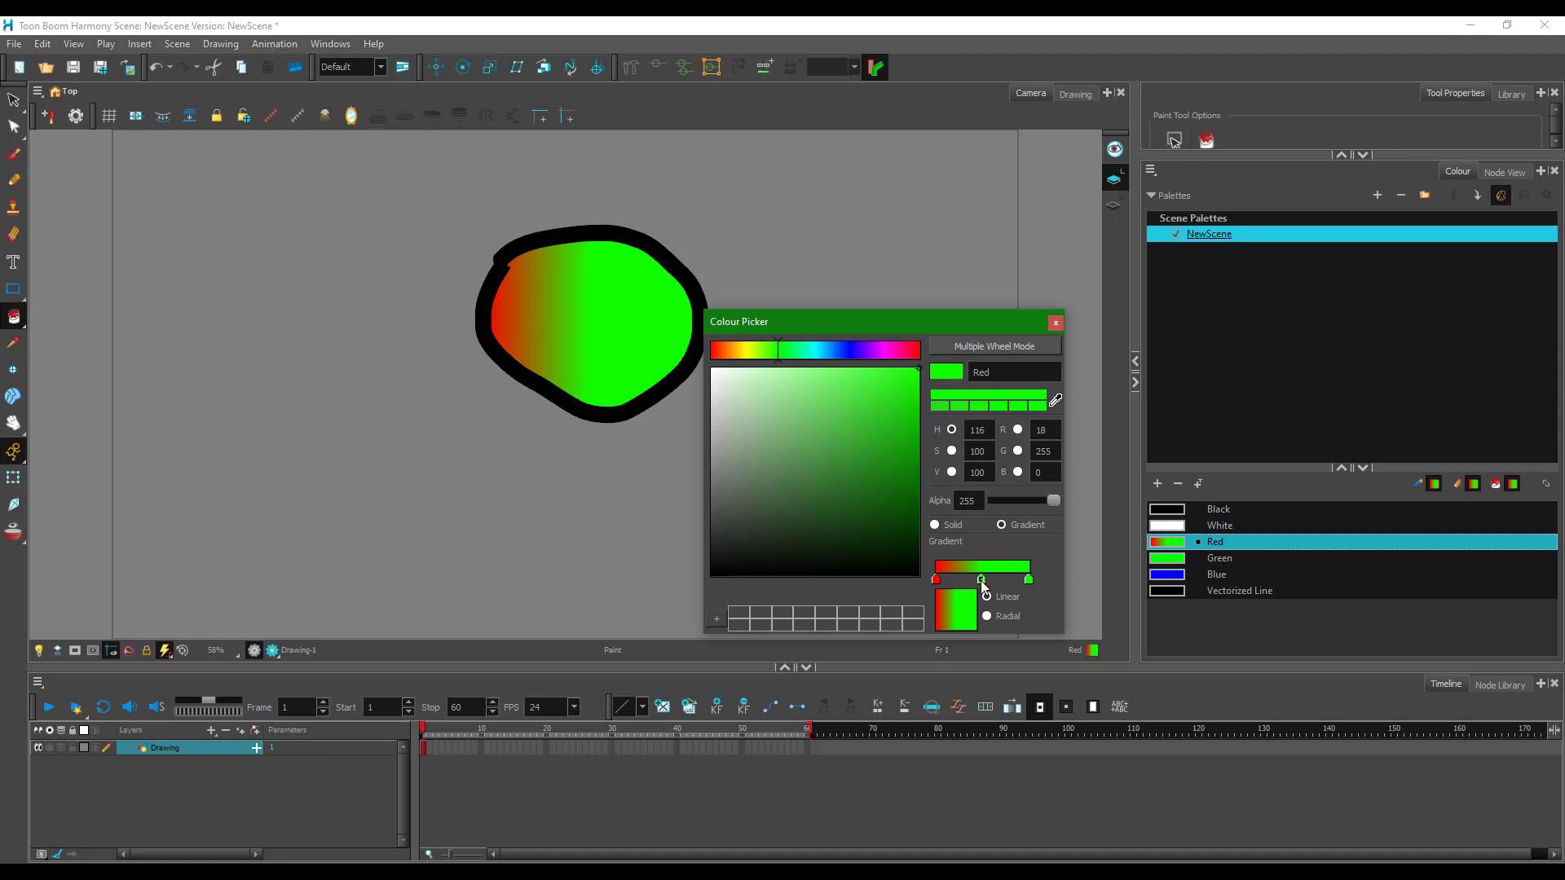
pyautogui.click(861, 350)
pyautogui.moveTo(893, 414); pyautogui.dragTo(889, 455)
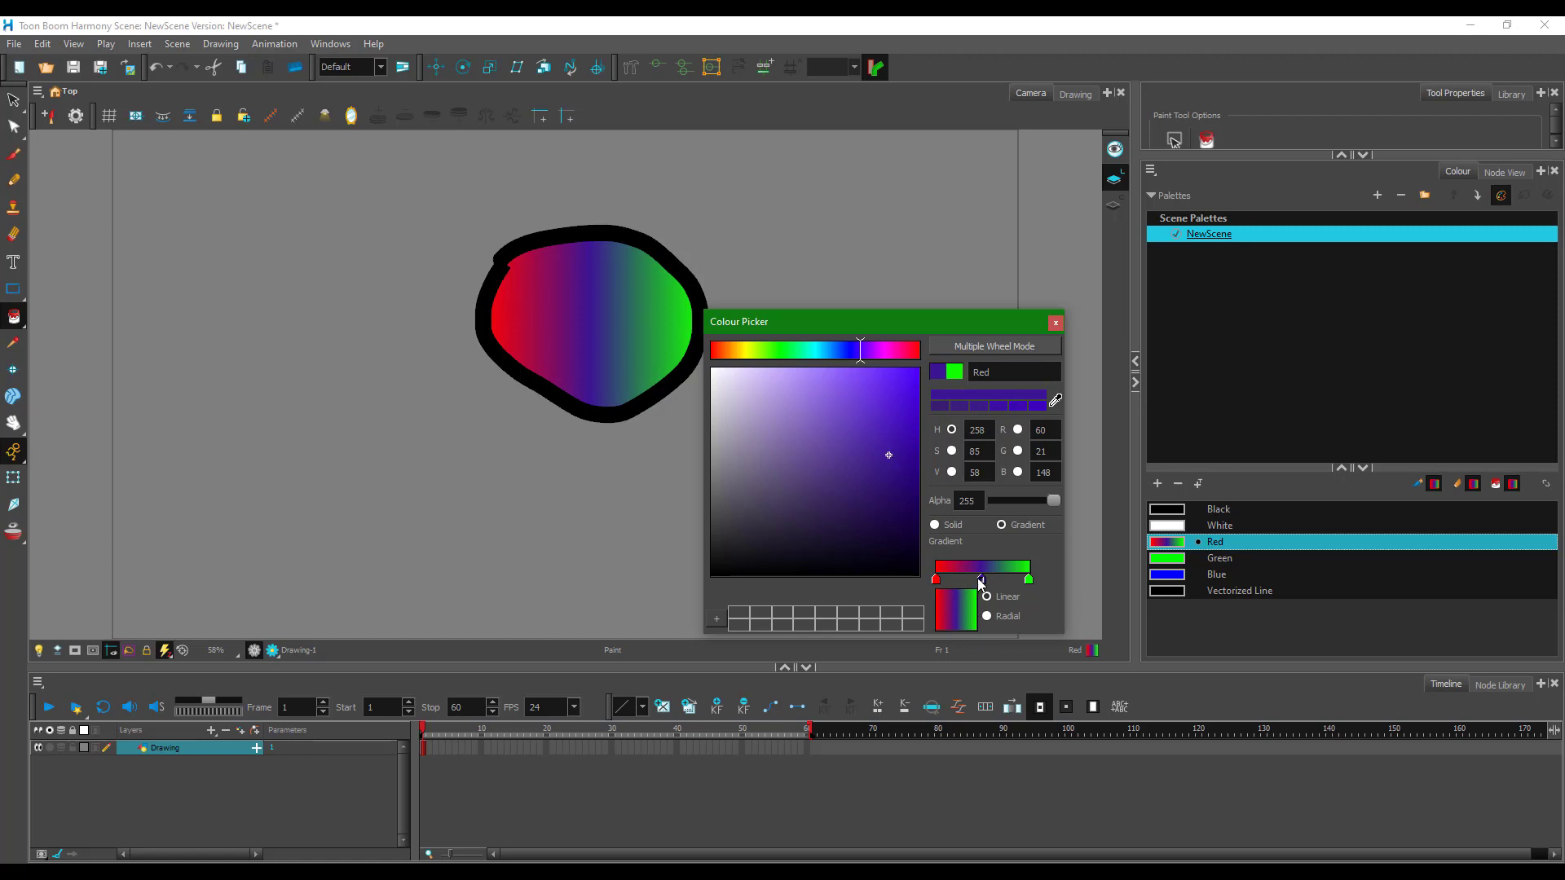
pyautogui.moveTo(982, 580); pyautogui.dragTo(983, 617)
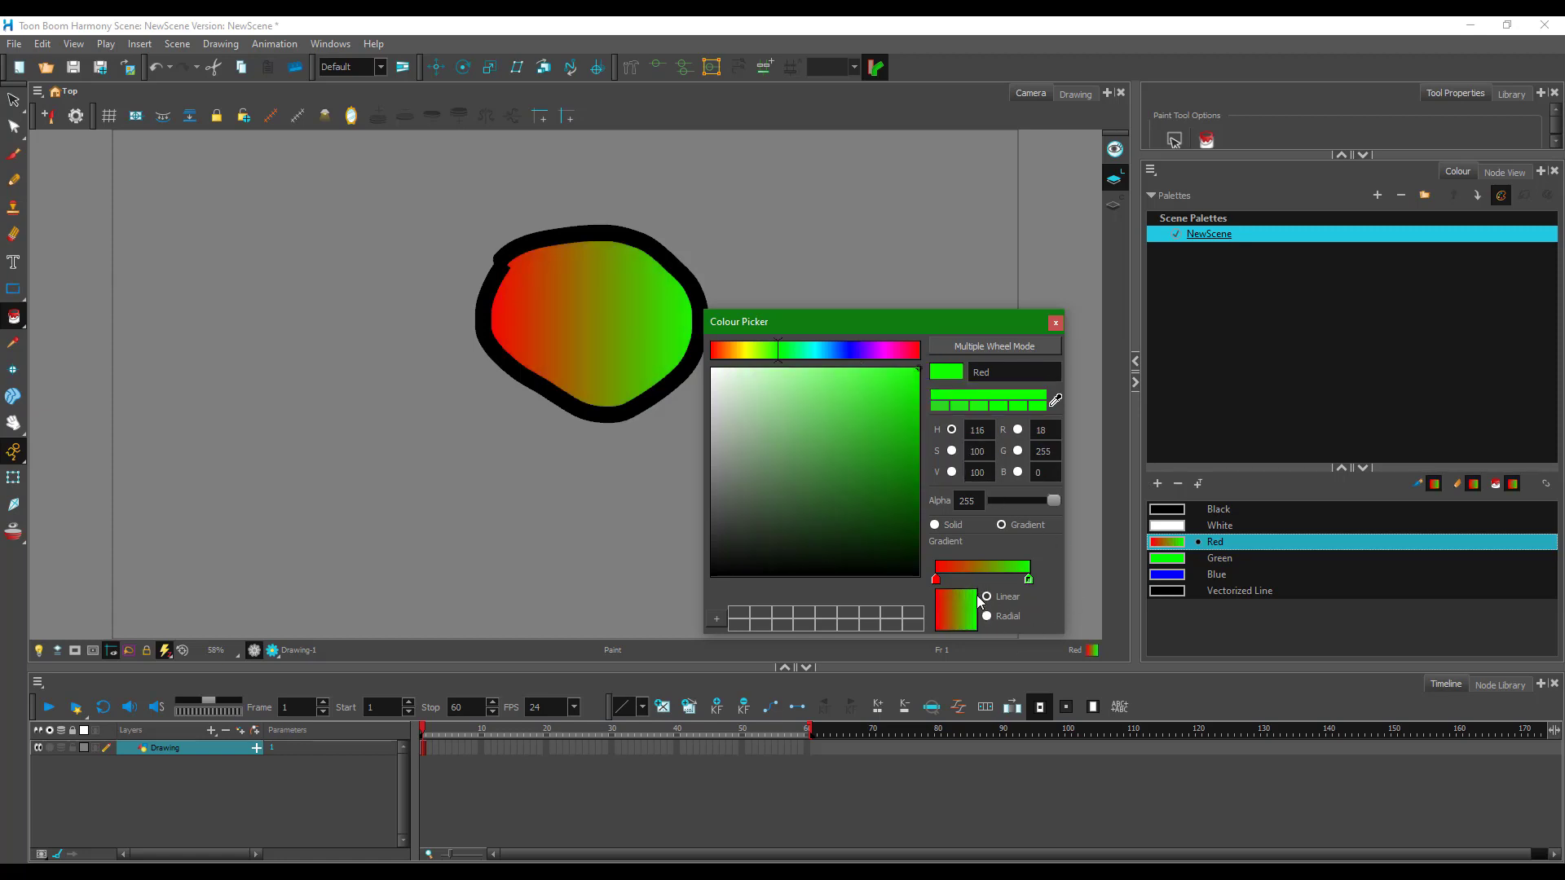
# - Add a purple stop near the gradient's middle with hue 288, saturation 82 and value 56
pyautogui.click(969, 579)
pyautogui.click(877, 350)
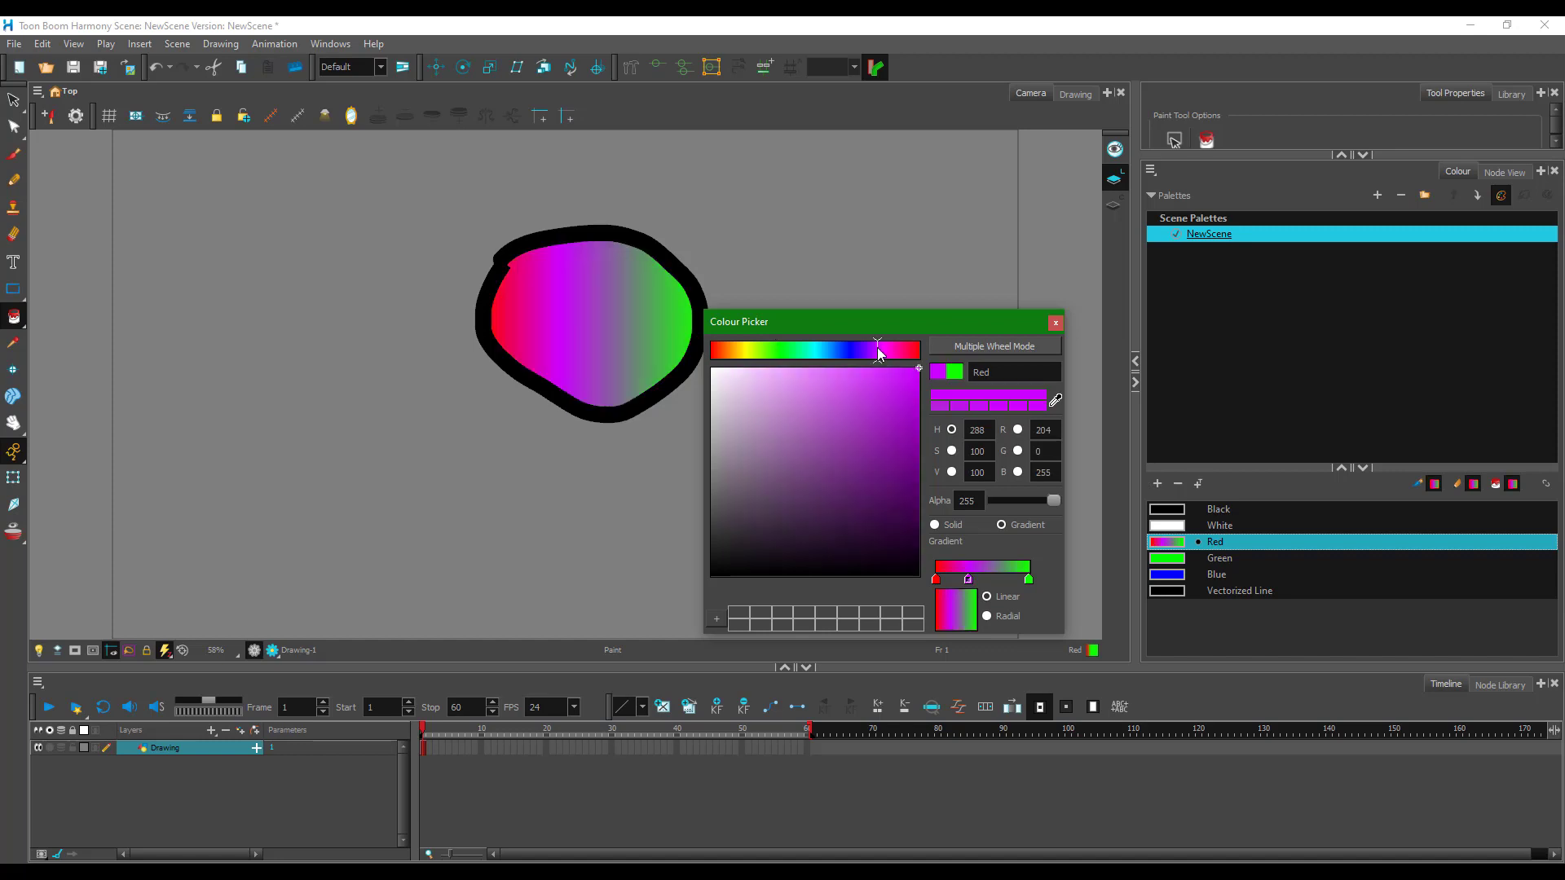
pyautogui.click(882, 459)
# - Add an olive stop with hue 68 between purple and green, and slide it close to the purple stop
pyautogui.click(992, 580)
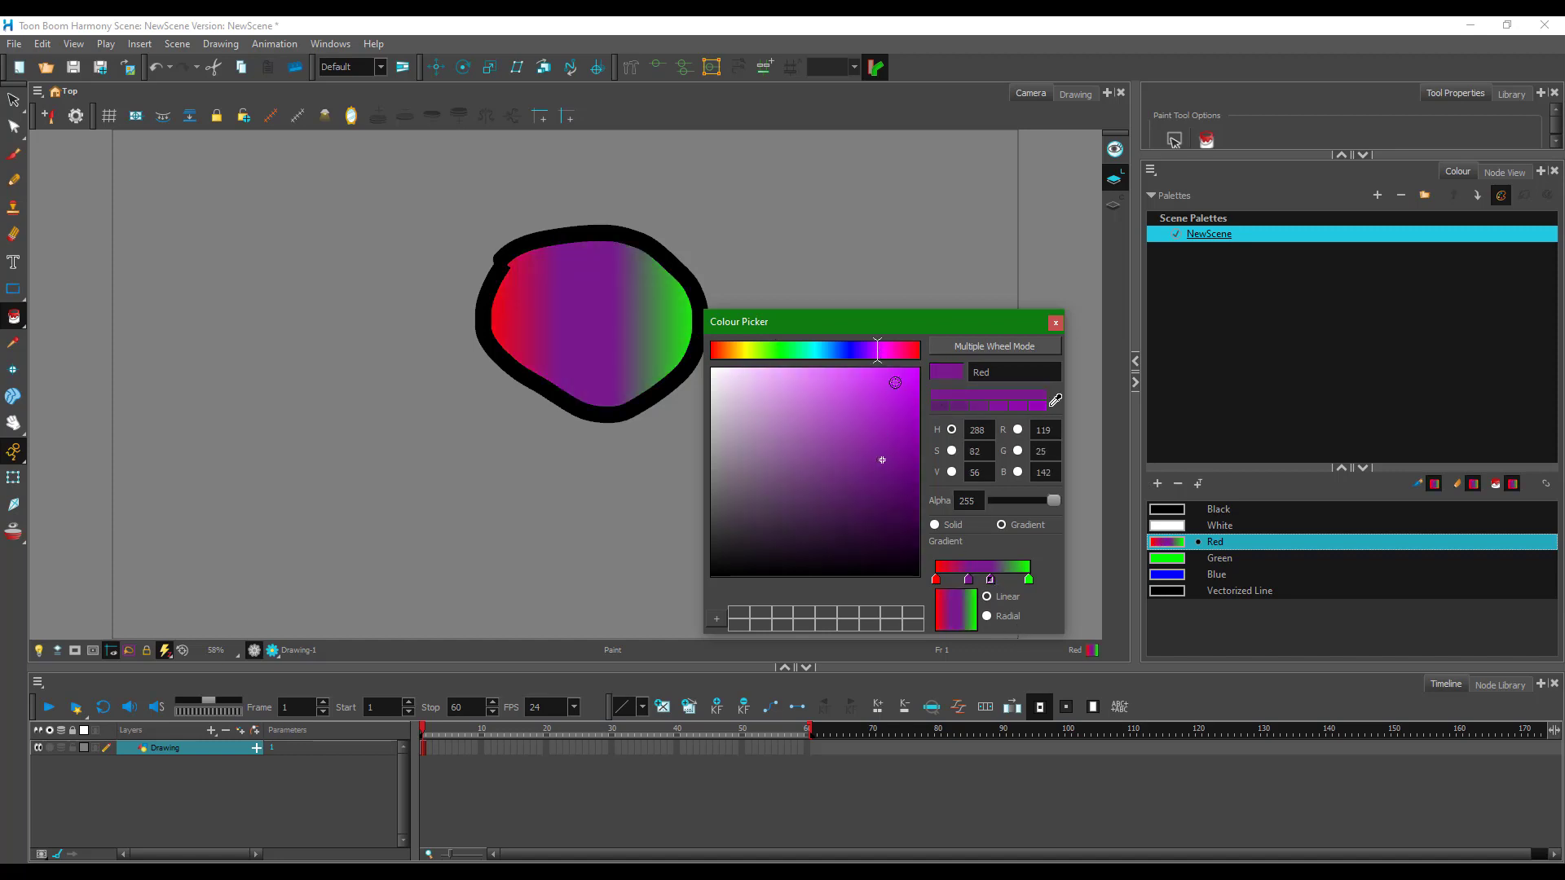
pyautogui.click(897, 350)
pyautogui.click(750, 350)
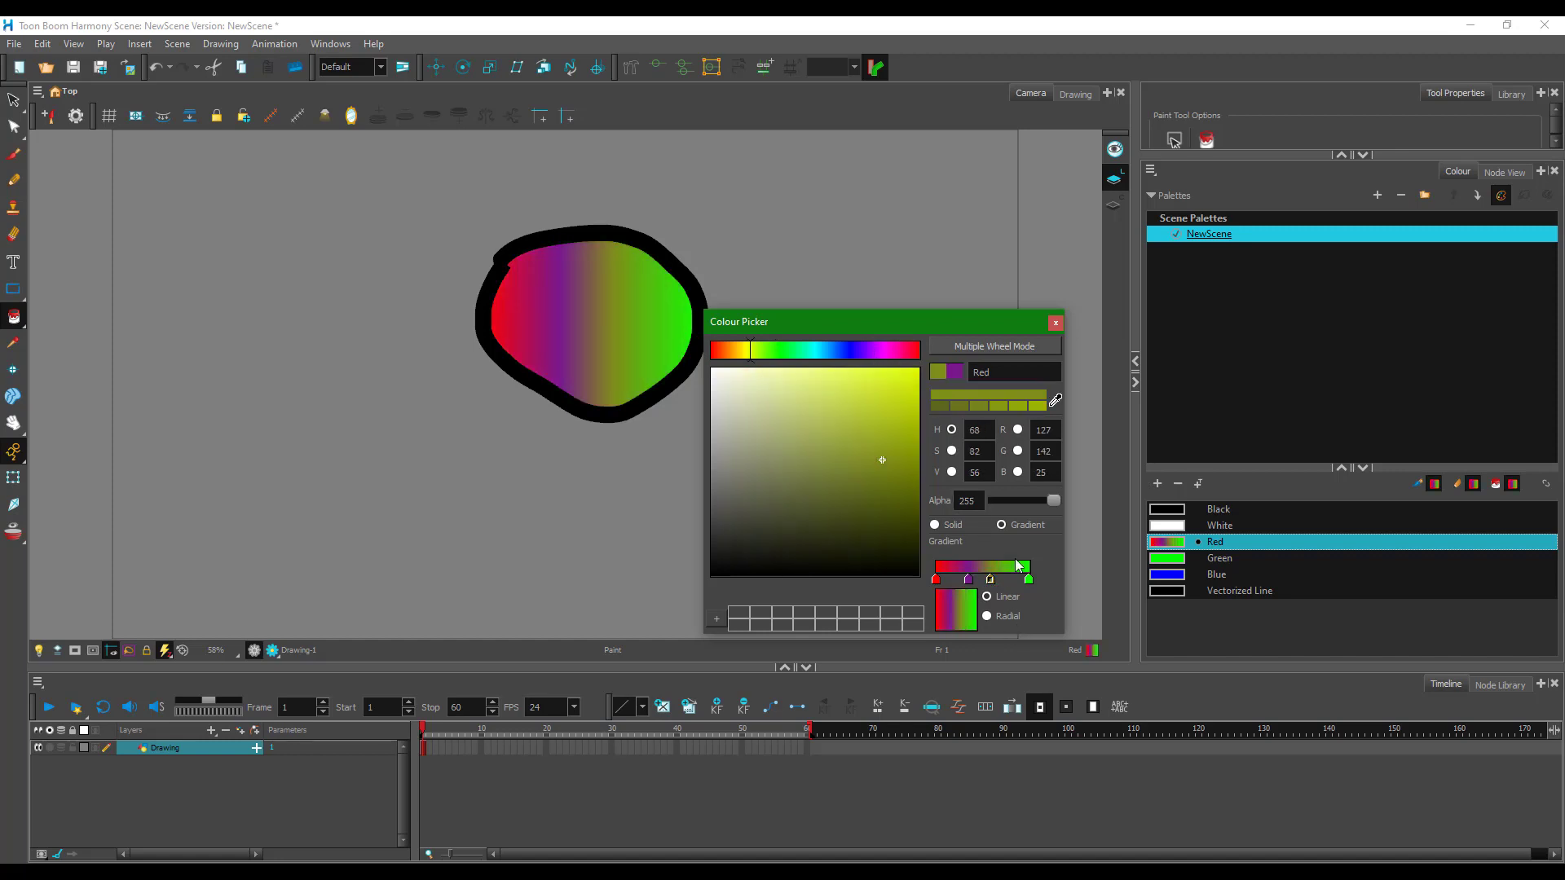
pyautogui.moveTo(989, 580); pyautogui.dragTo(969, 581)
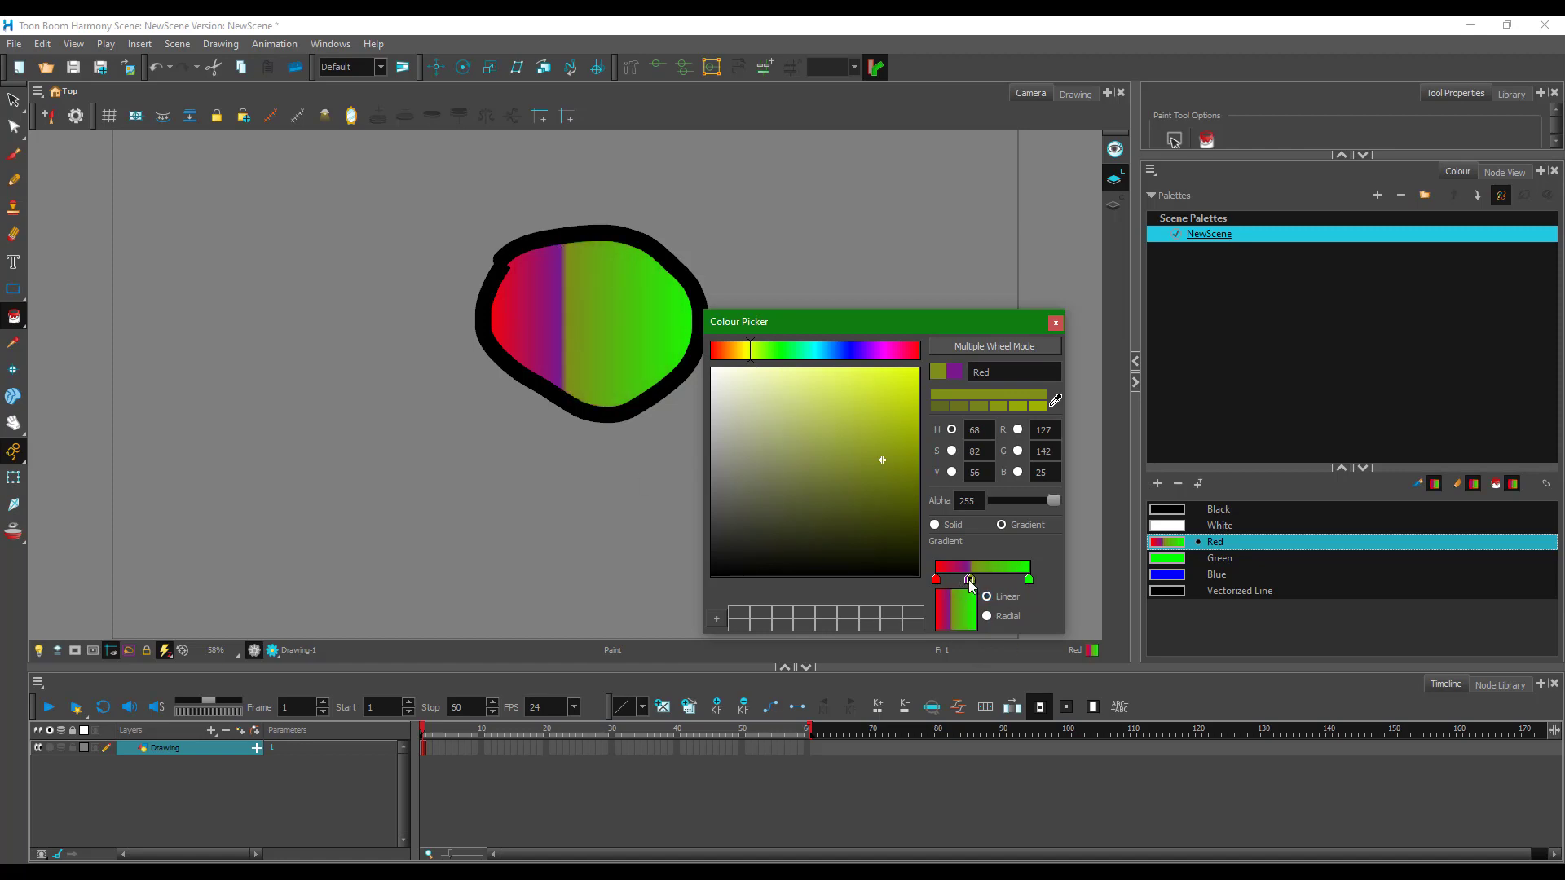
pyautogui.moveTo(971, 579); pyautogui.dragTo(980, 580)
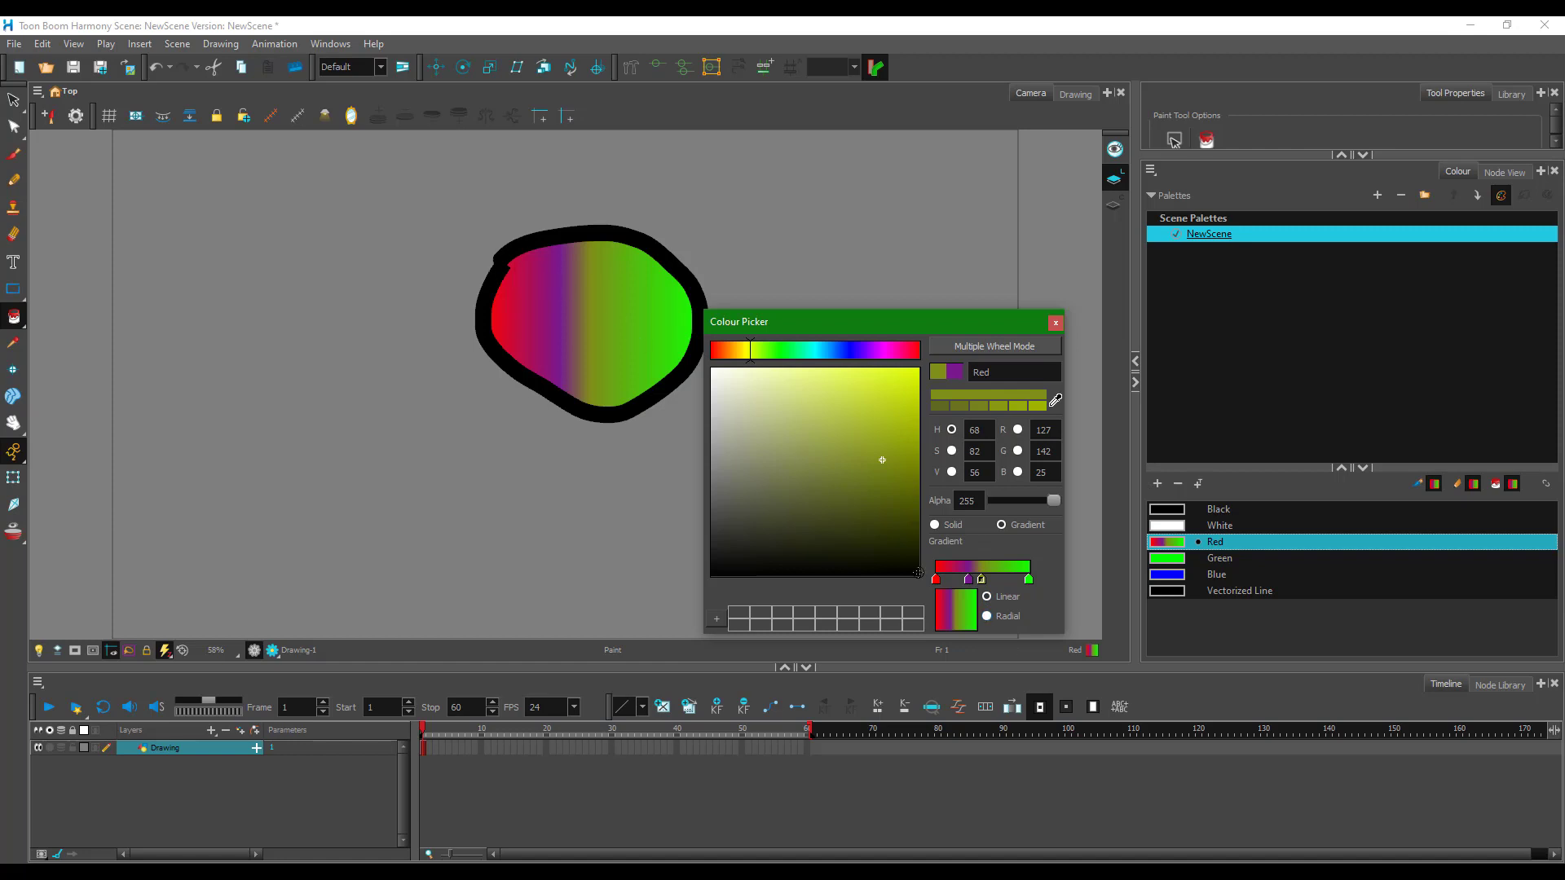
# - Compare the Radial and Linear gradient types and set the Red swatch's gradient to Radial
pyautogui.click(987, 616)
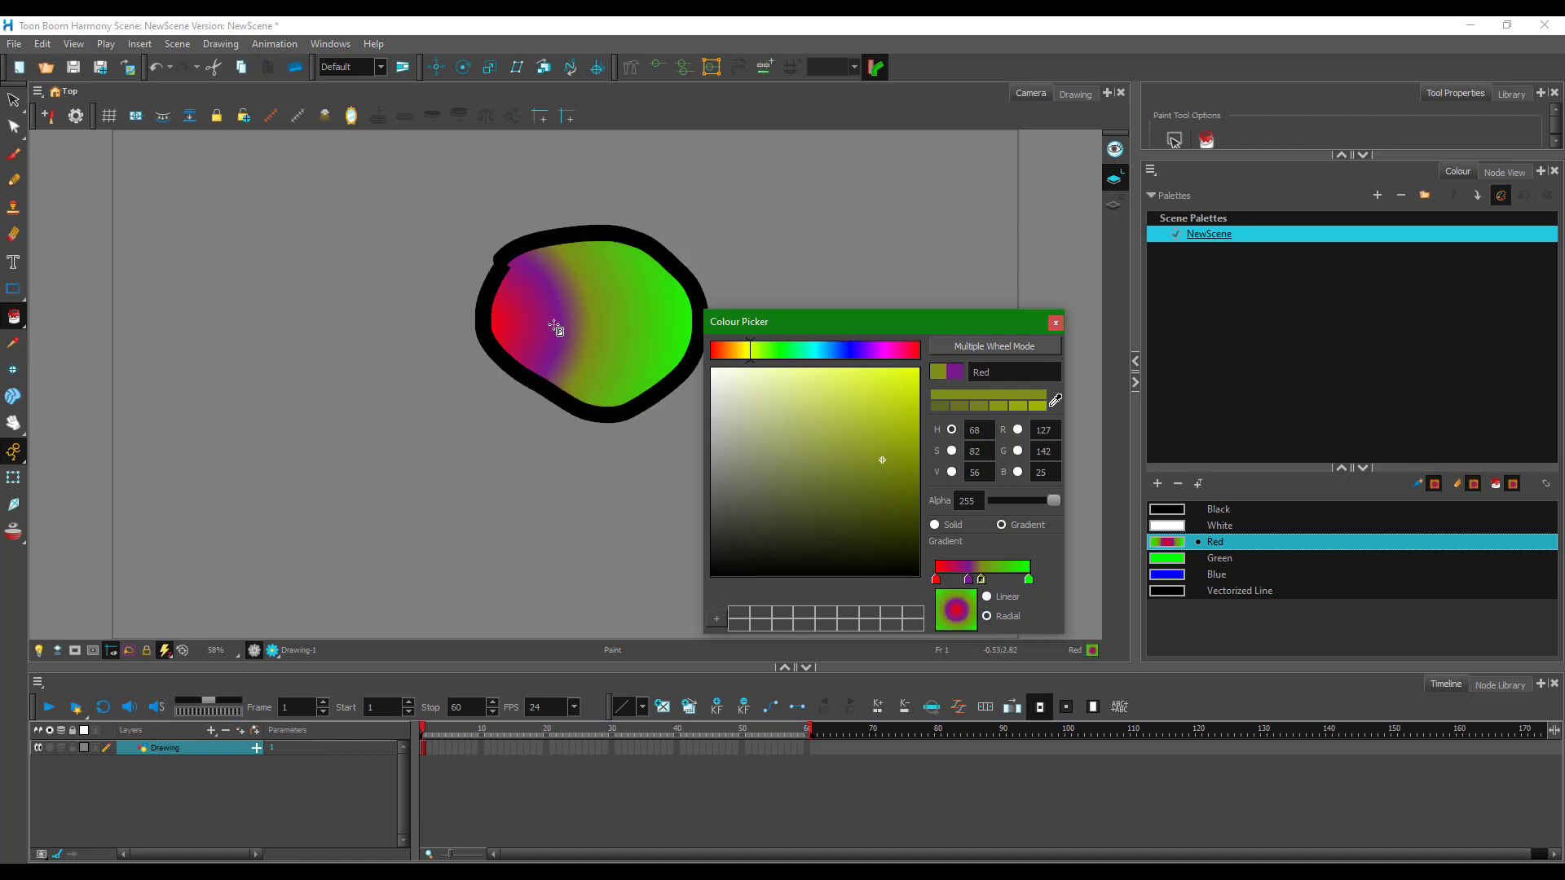
pyautogui.click(988, 598)
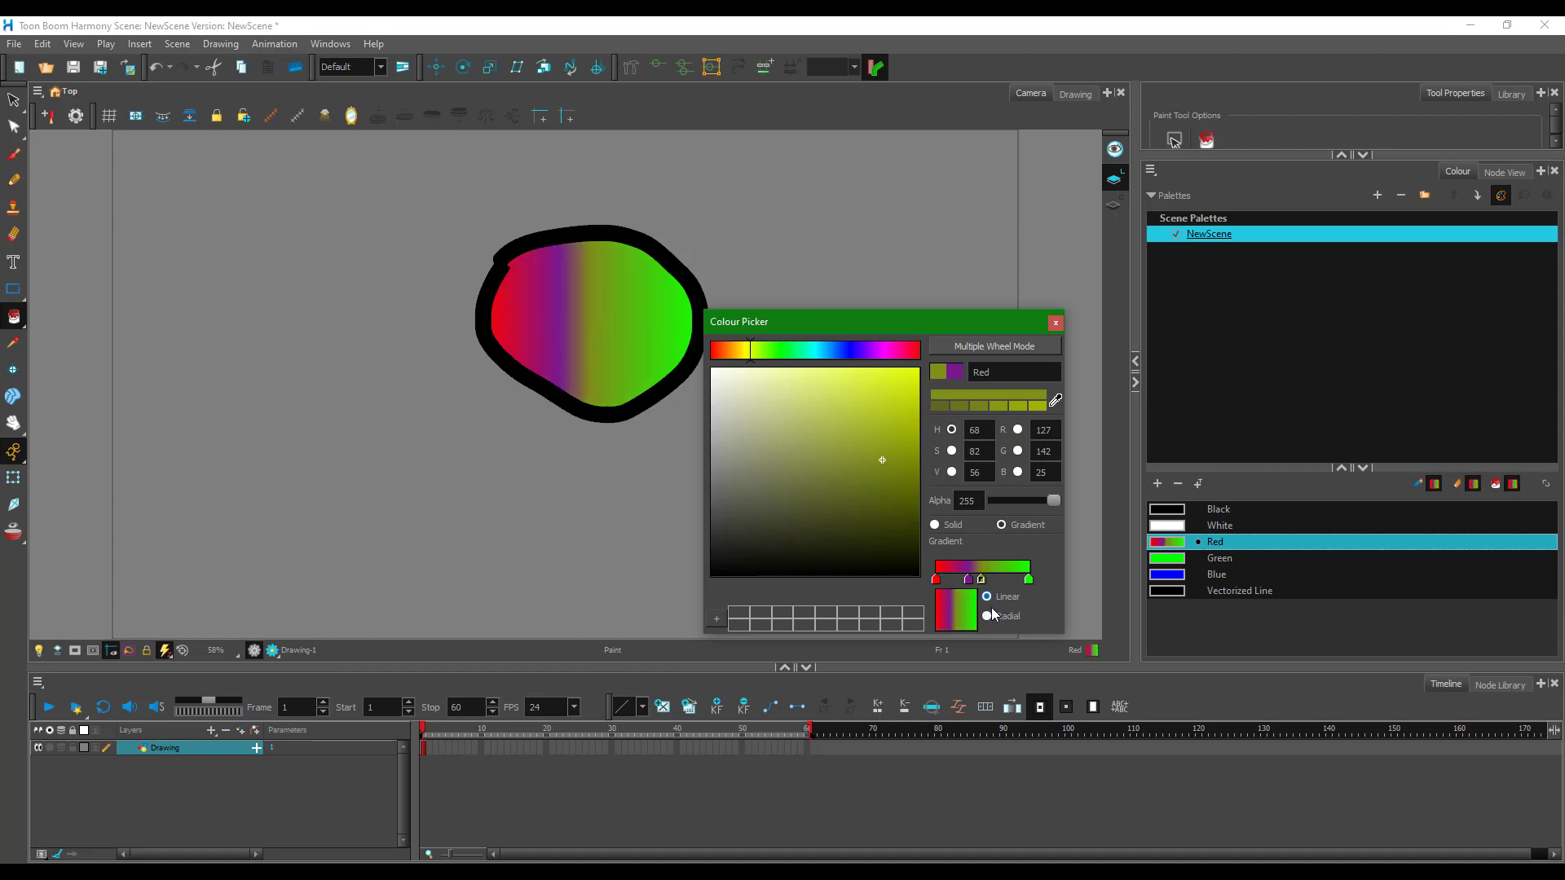
pyautogui.click(989, 616)
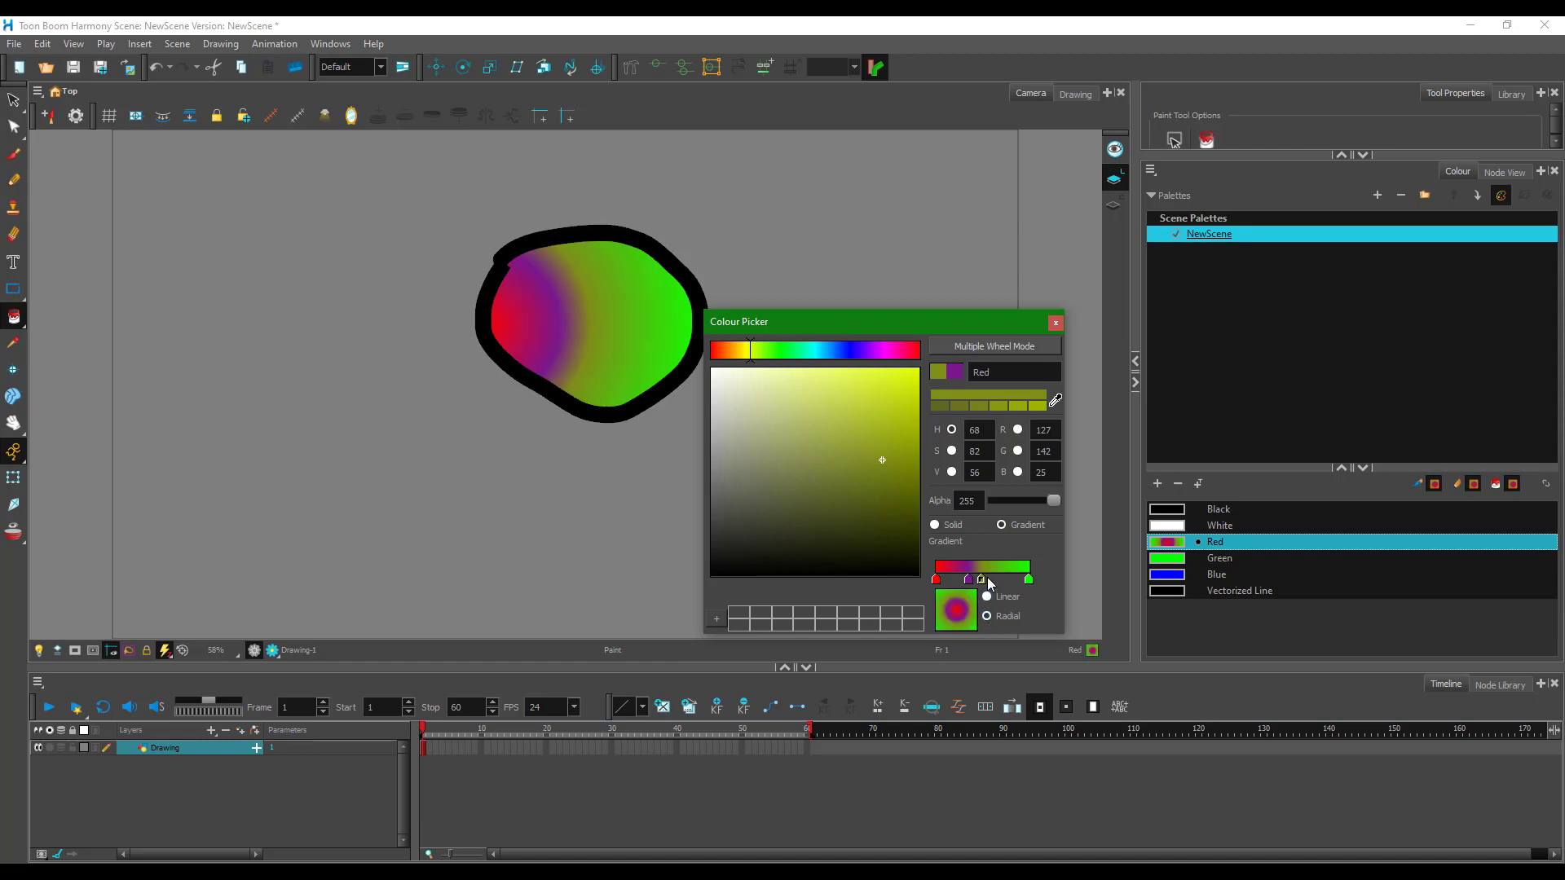
# - Remove the olive stop from the gradient, set the purple stop's alpha to 0, and close the Colour Picker
pyautogui.moveTo(982, 579); pyautogui.dragTo(980, 591)
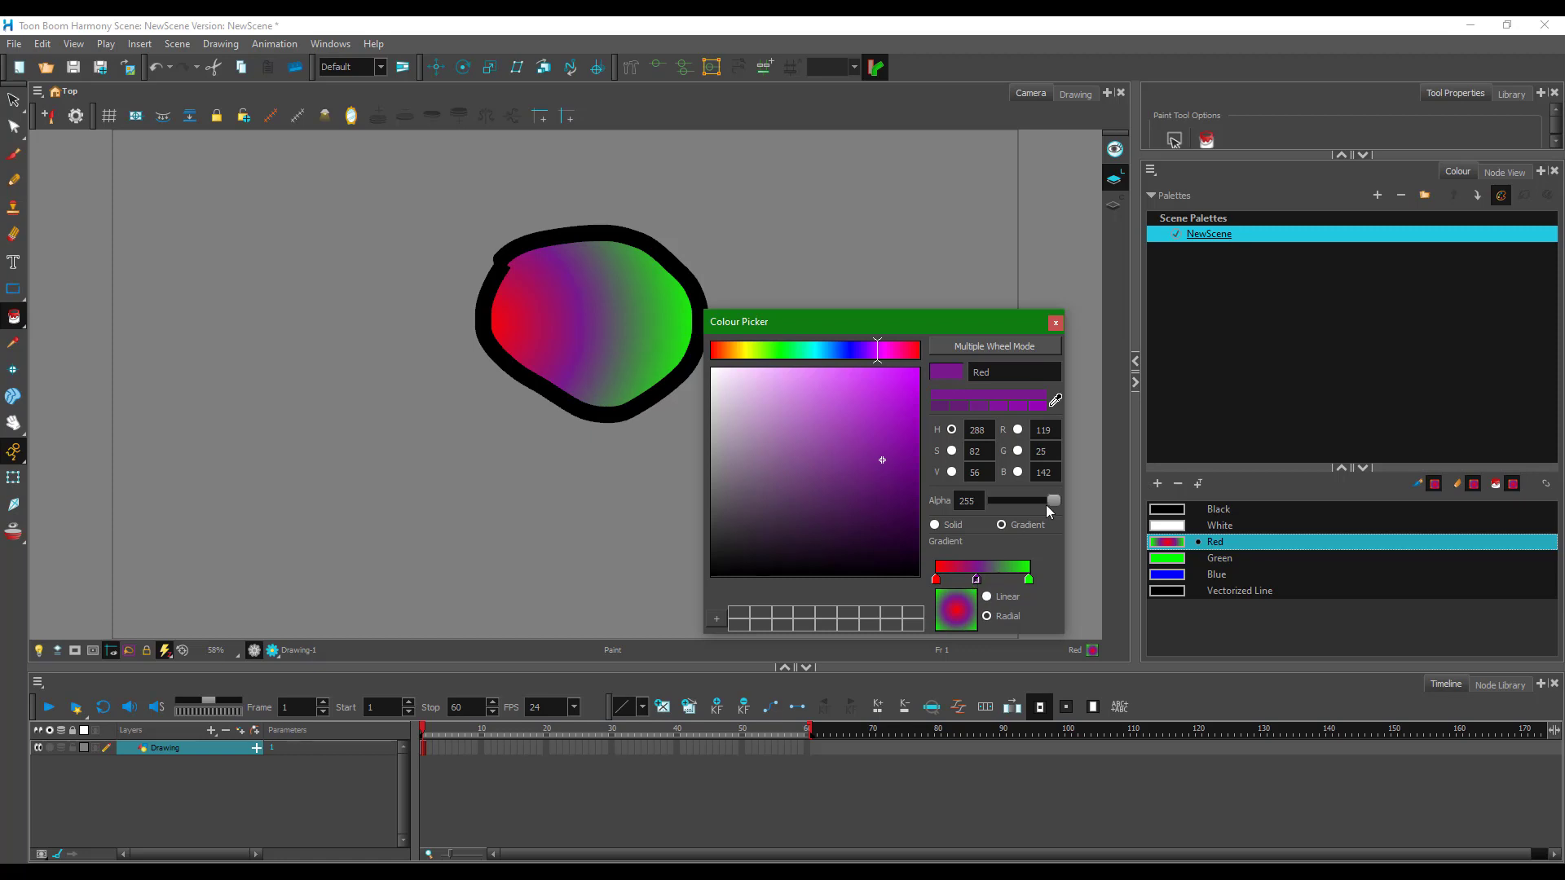
pyautogui.moveTo(1049, 502)
pyautogui.mouseDown()
pyautogui.moveTo(968, 508)
pyautogui.moveTo(1055, 510)
pyautogui.moveTo(984, 599)
pyautogui.mouseUp()
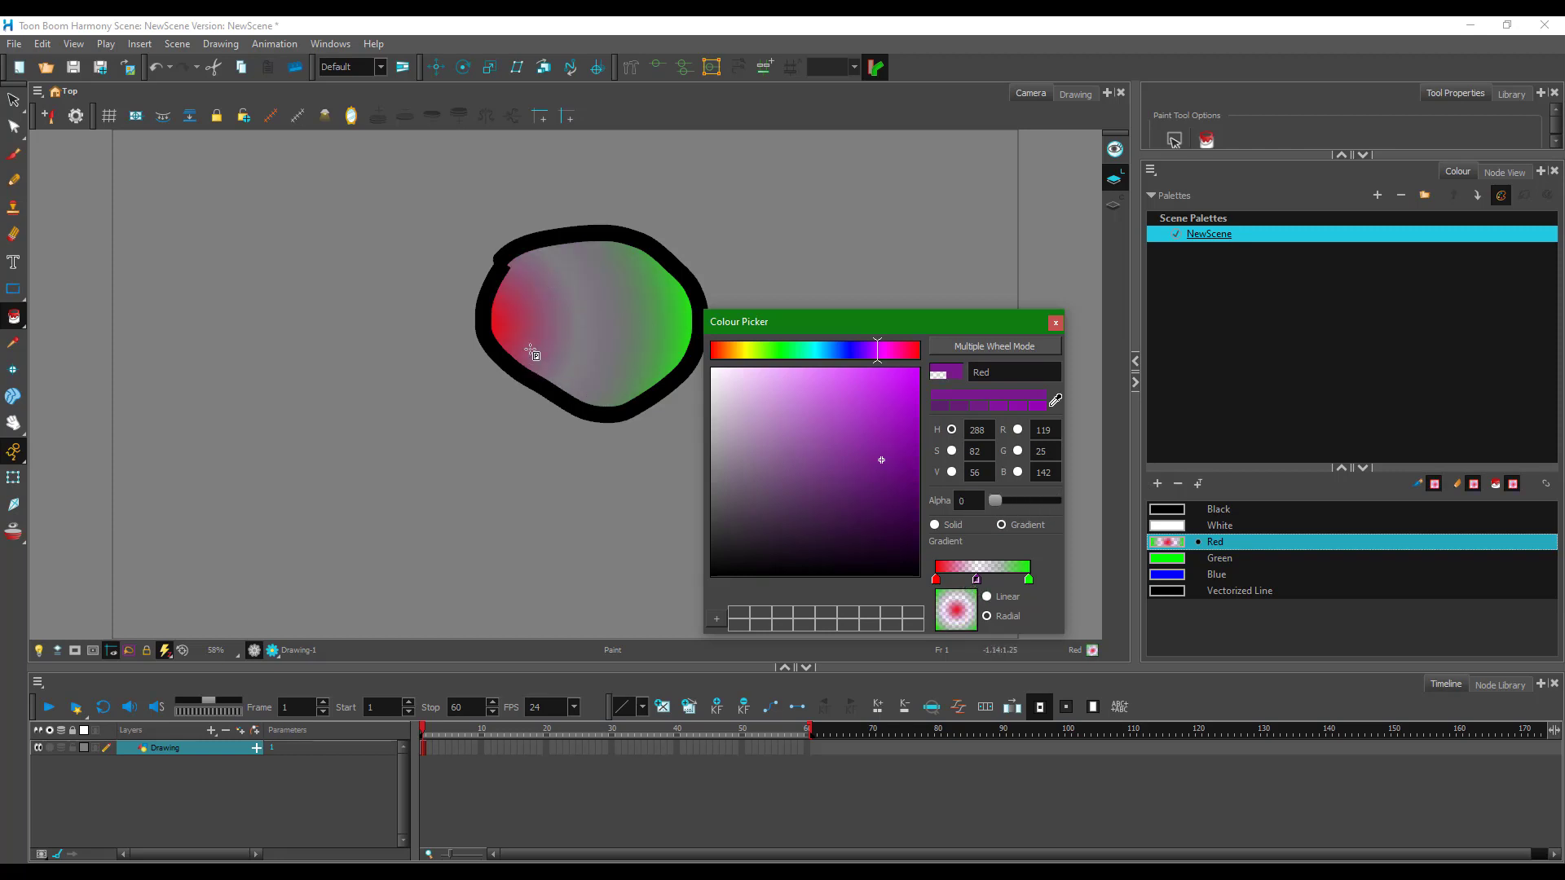
pyautogui.click(1056, 323)
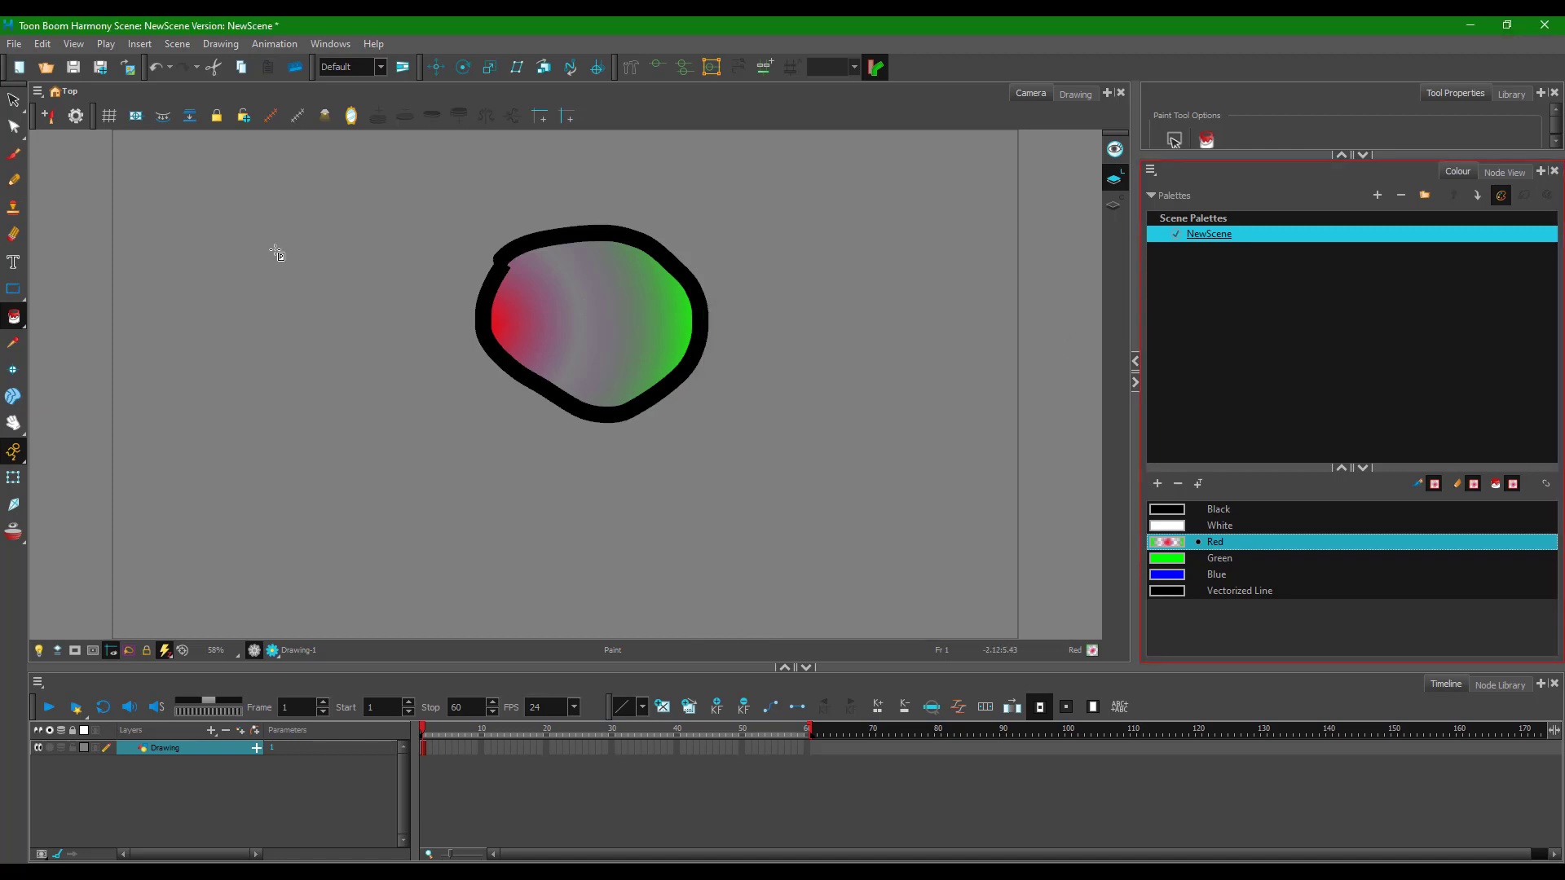
# - Duplicate the whole drawn shape and offset the copy to the right so that it partly overlaps the original
pyautogui.click(13, 100)
pyautogui.click(527, 302)
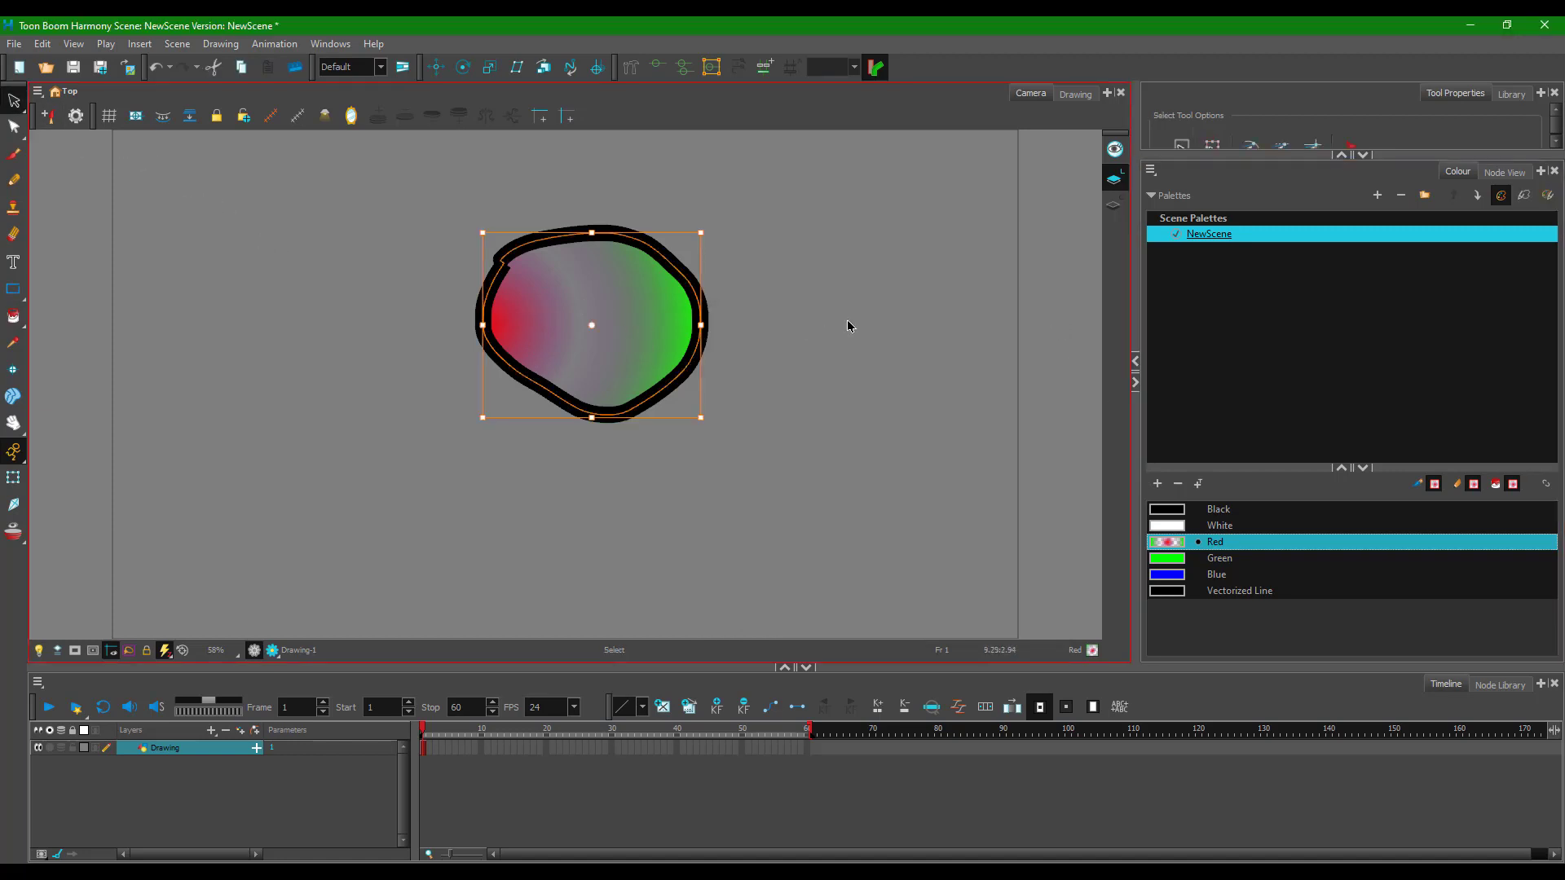
pyautogui.click(848, 320)
pyautogui.hotkey('ctrl', 'a')
pyautogui.hotkey('ctrl', 'c')
pyautogui.hotkey('ctrl', 'v')
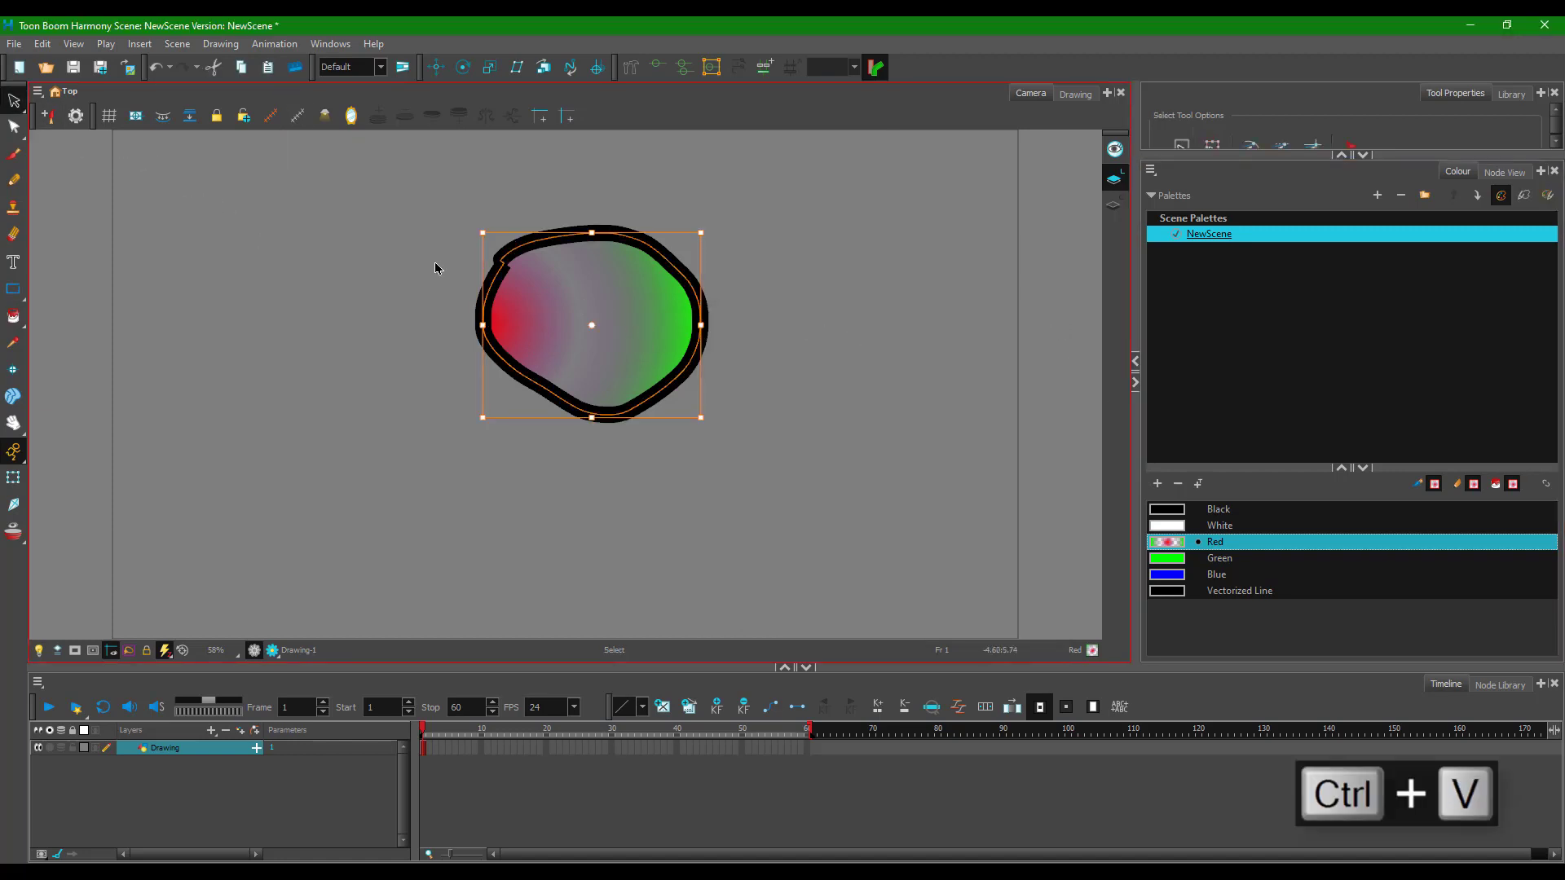
pyautogui.moveTo(648, 294); pyautogui.dragTo(707, 284)
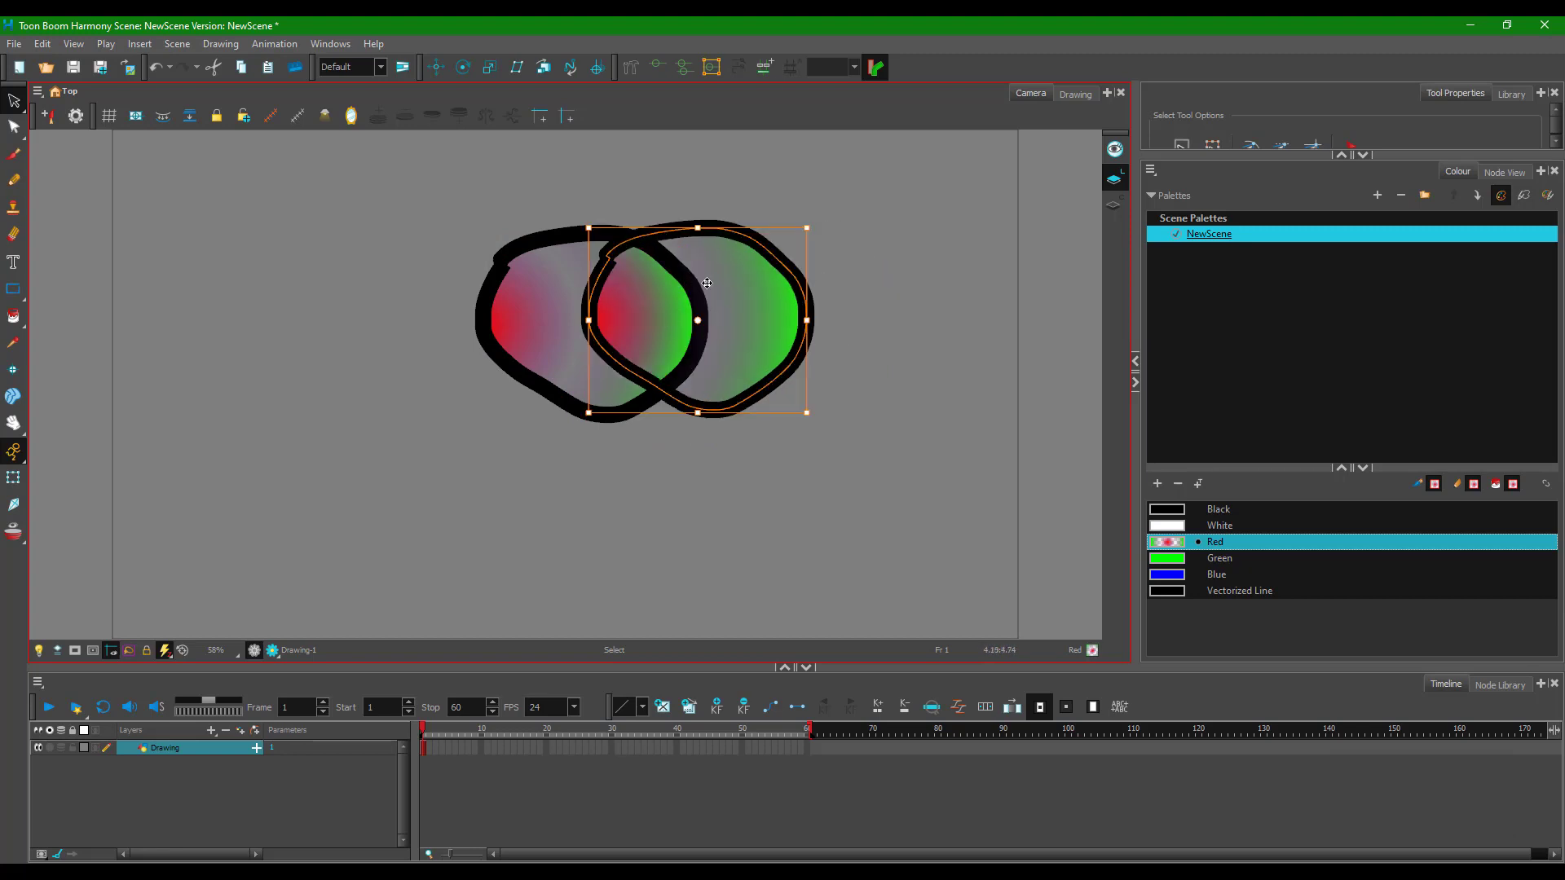
# - Set the alpha of the Red swatch's purple gradient stop to 255, close the Colour Picker and deselect the copied shape
pyautogui.doubleClick(1167, 542)
pyautogui.click(976, 579)
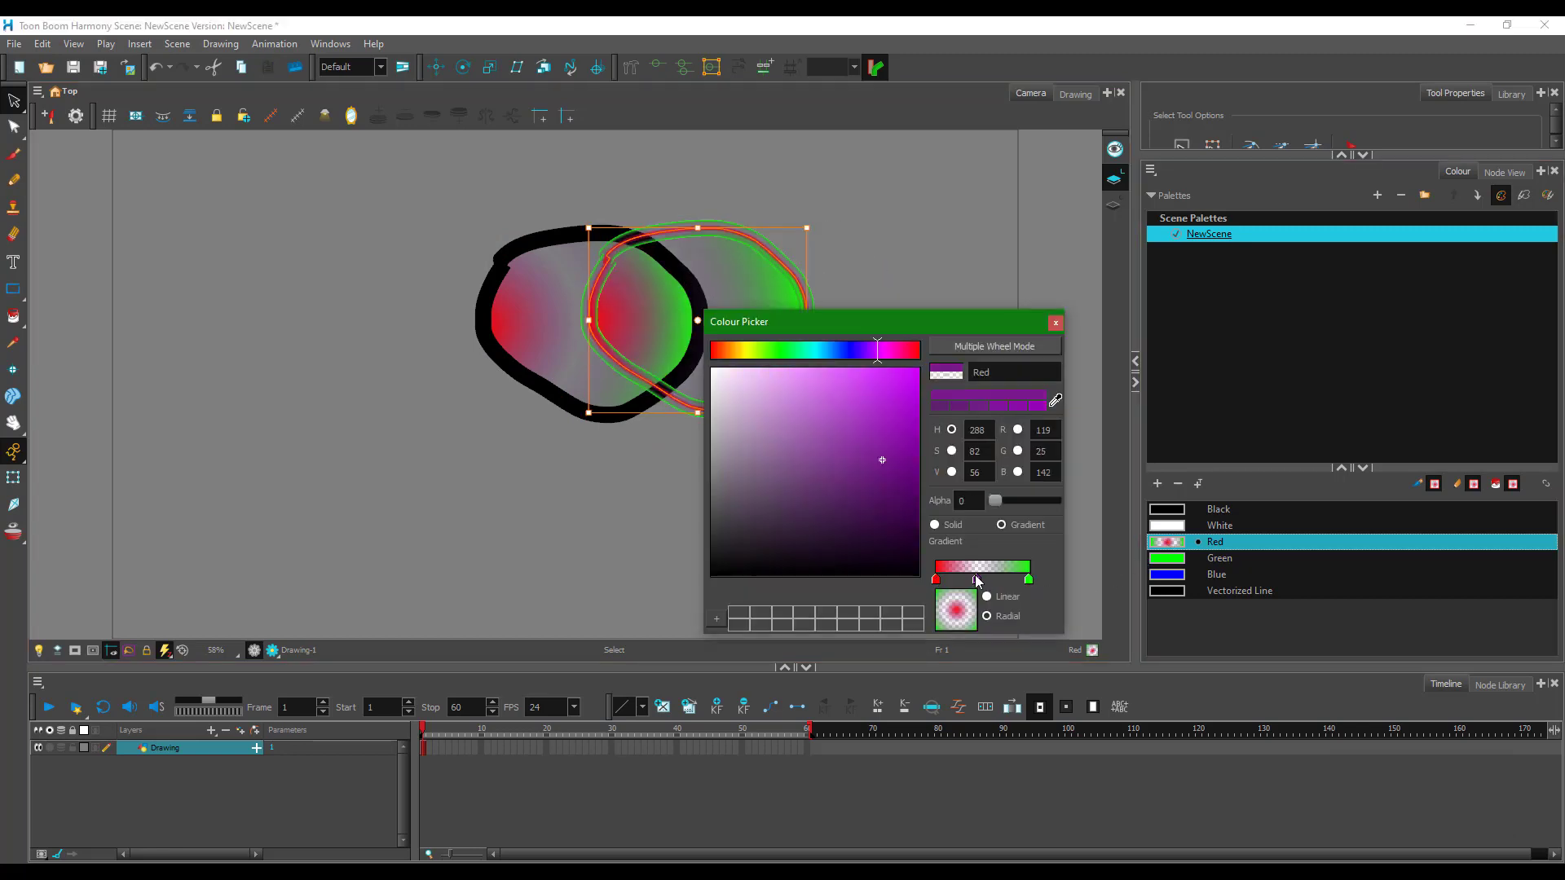
pyautogui.moveTo(1001, 507); pyautogui.dragTo(1104, 511)
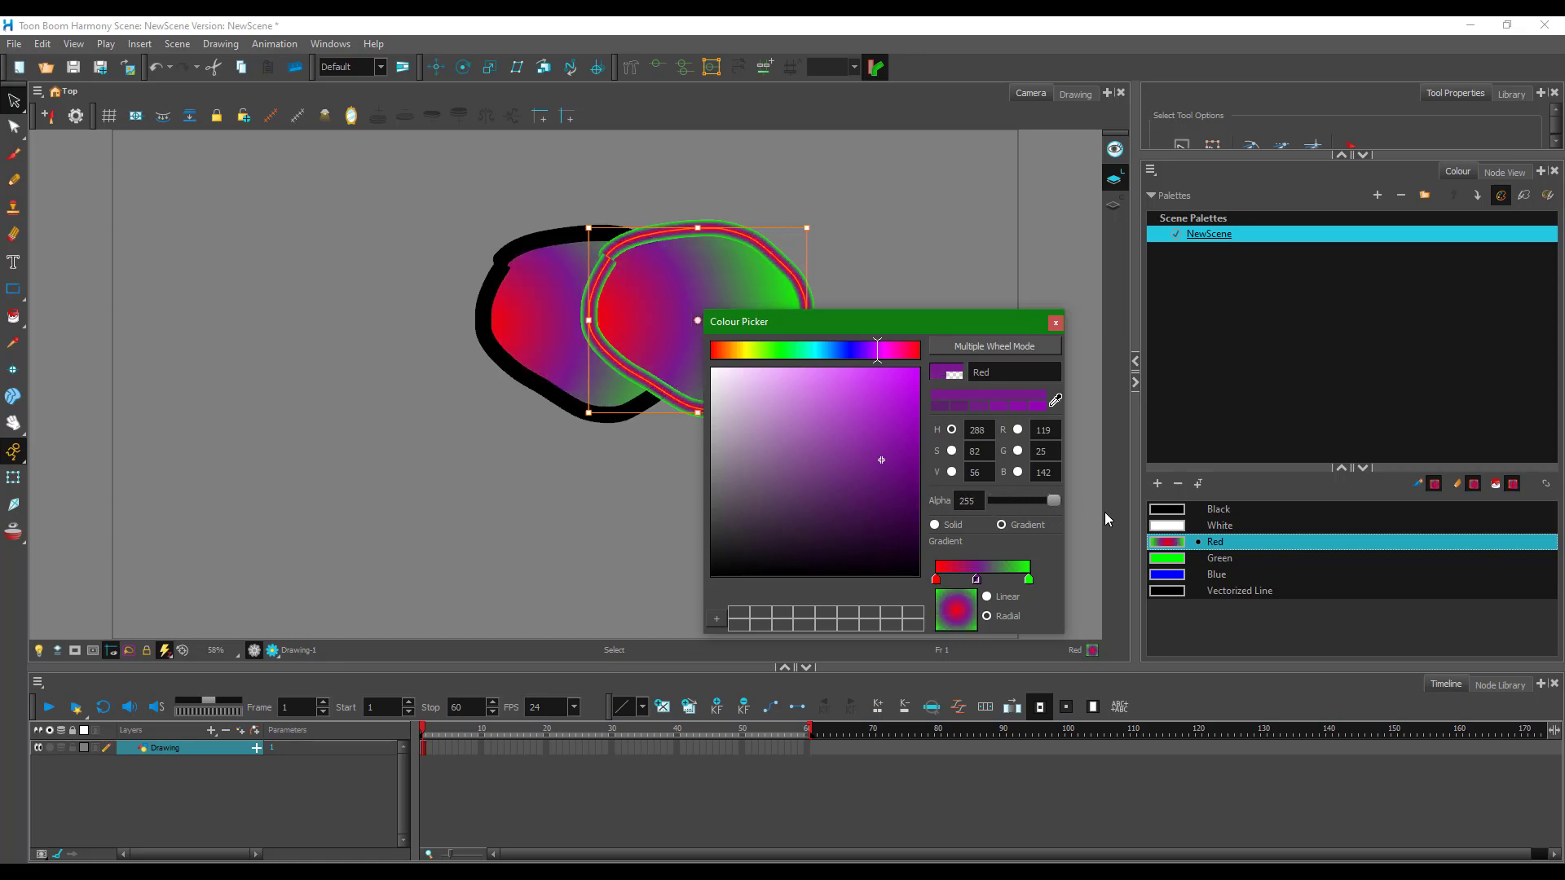
pyautogui.moveTo(938, 330); pyautogui.dragTo(1211, 414)
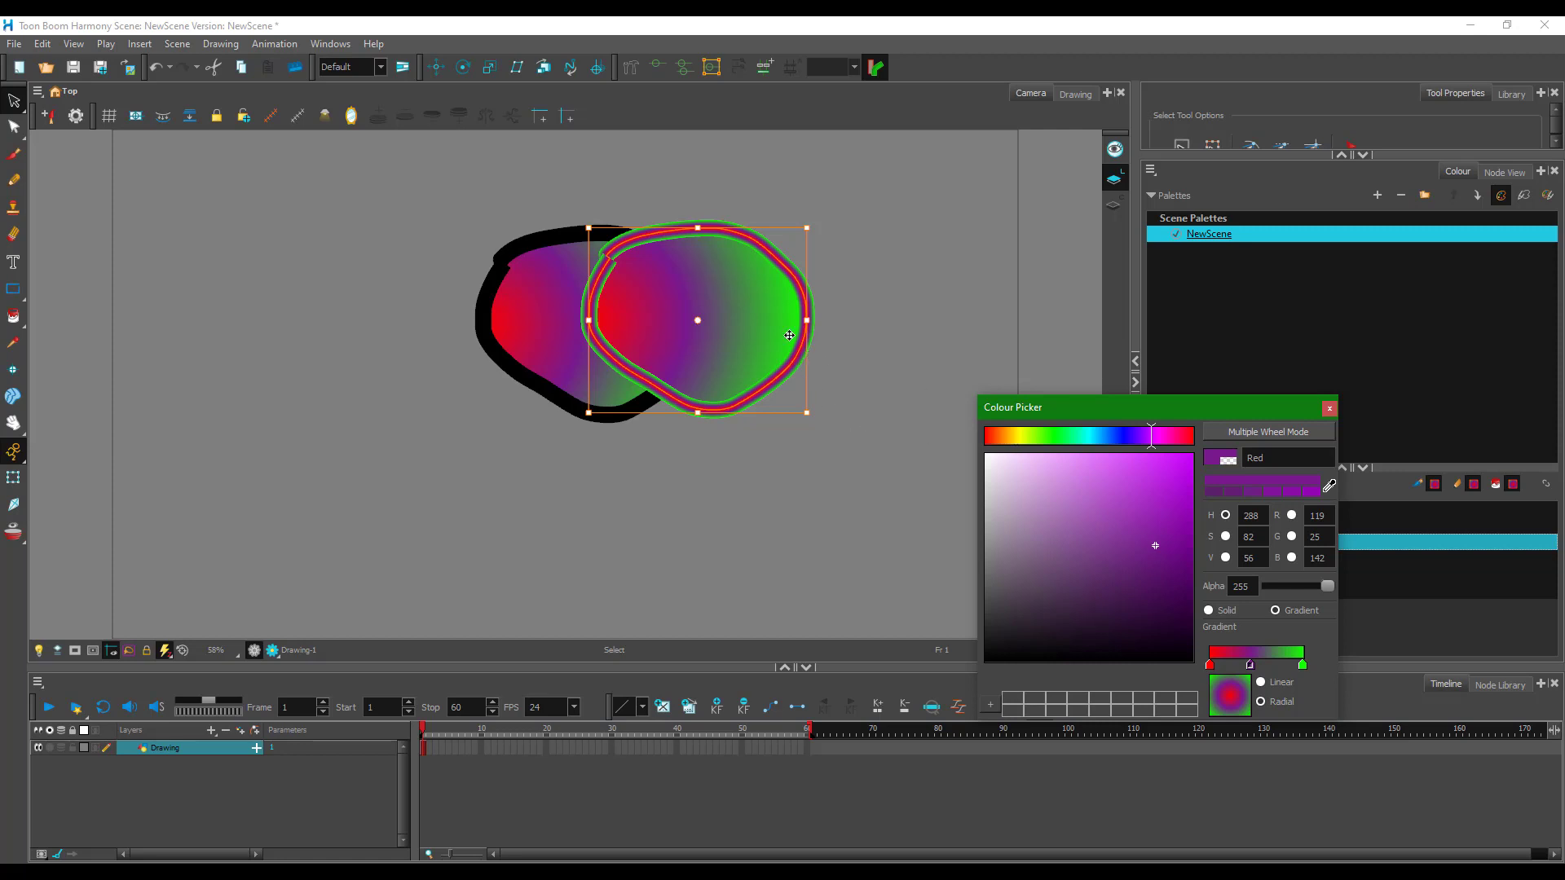
pyautogui.click(1329, 407)
pyautogui.click(823, 384)
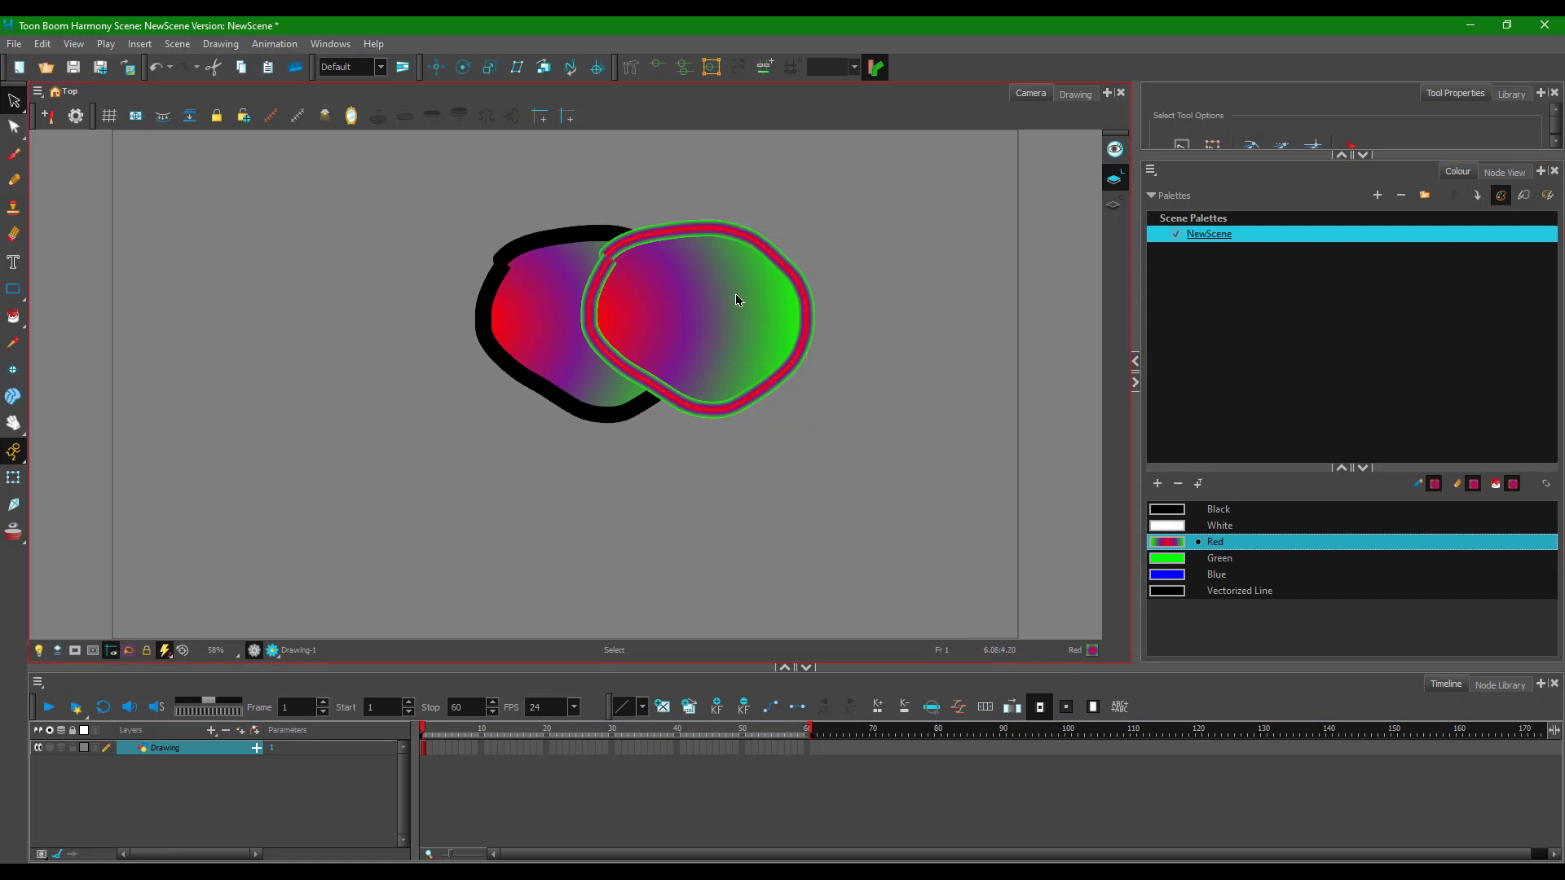
# - Delete the overlapping copied shape by removing both its gradient fill and its outline
pyautogui.click(735, 296)
pyautogui.press('Delete')
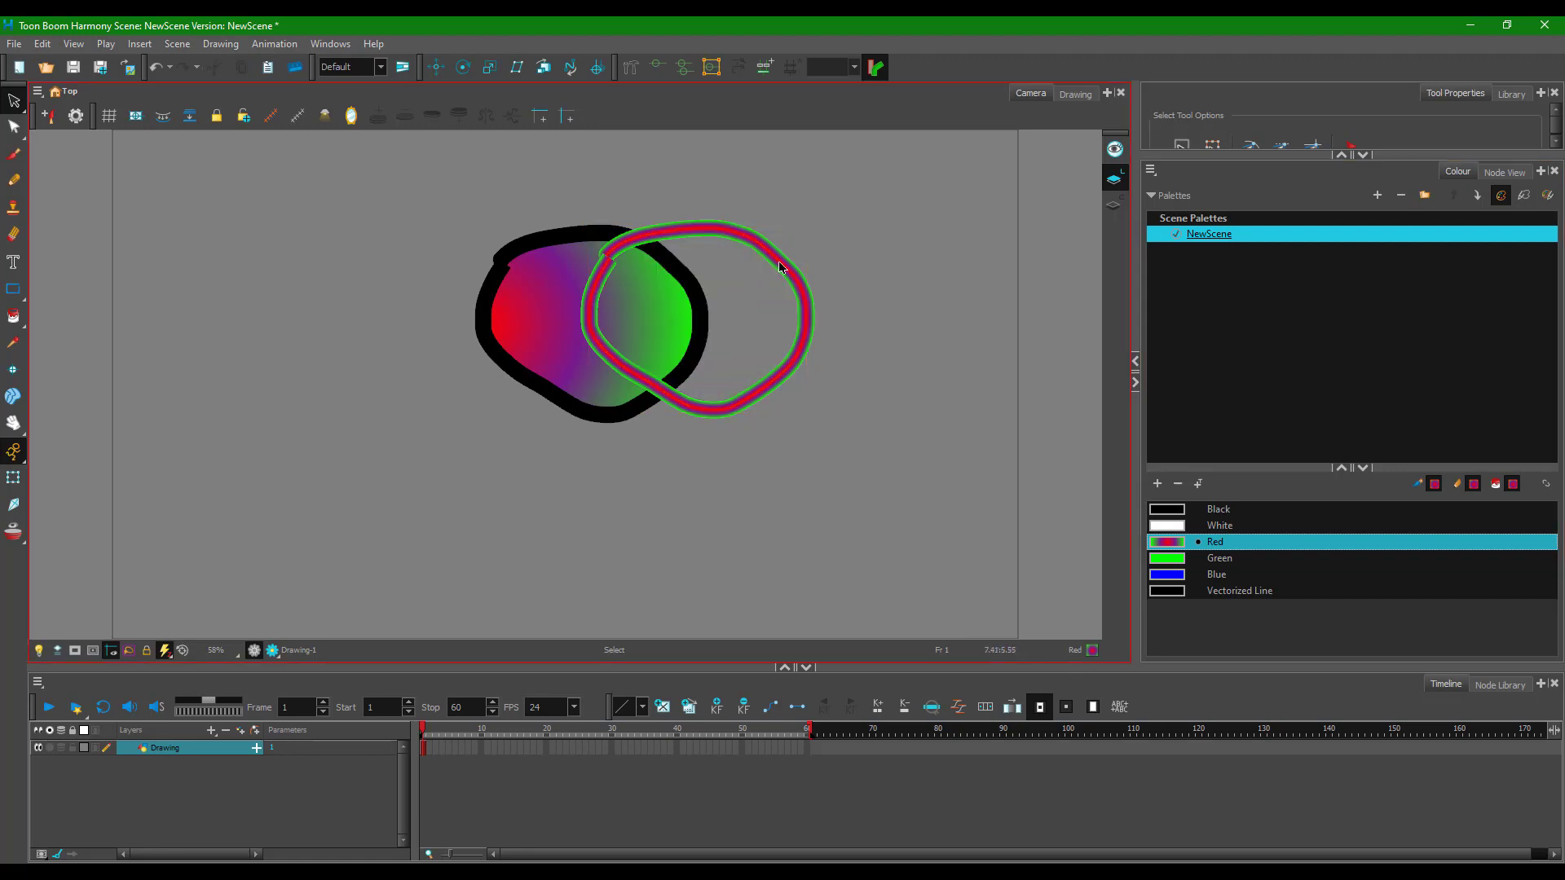
pyautogui.click(779, 266)
pyautogui.press('Delete')
# - Centre the radial gradient inside the remaining shape and shrink its radius with the Edit Gradient/Texture tool so green surrounds the middle
pyautogui.hotkey('ctrl', 'a')
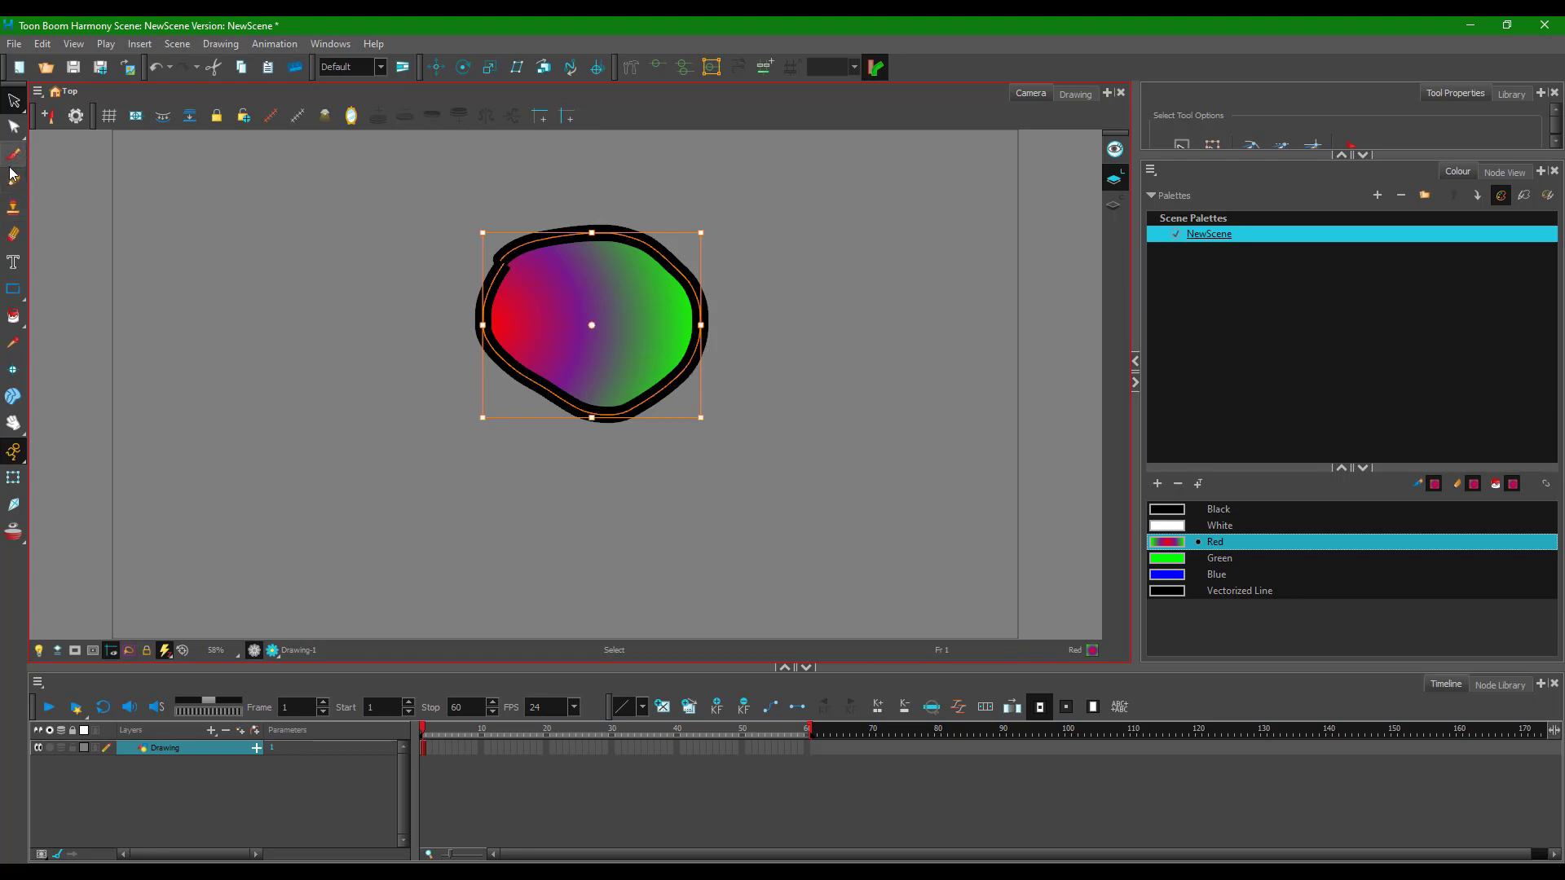
pyautogui.click(13, 99)
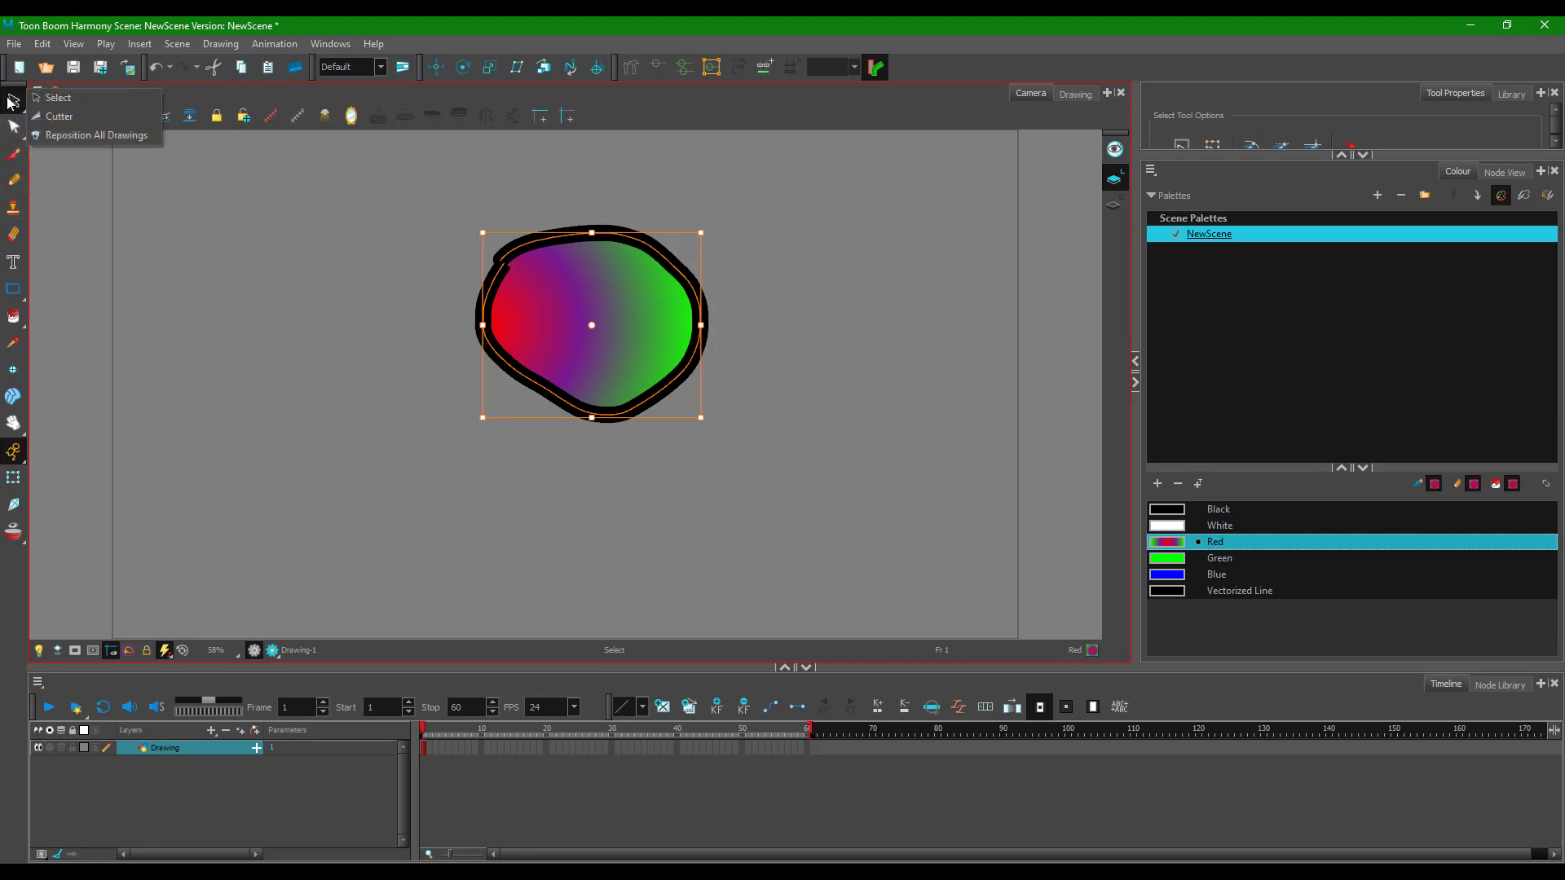
pyautogui.click(14, 128)
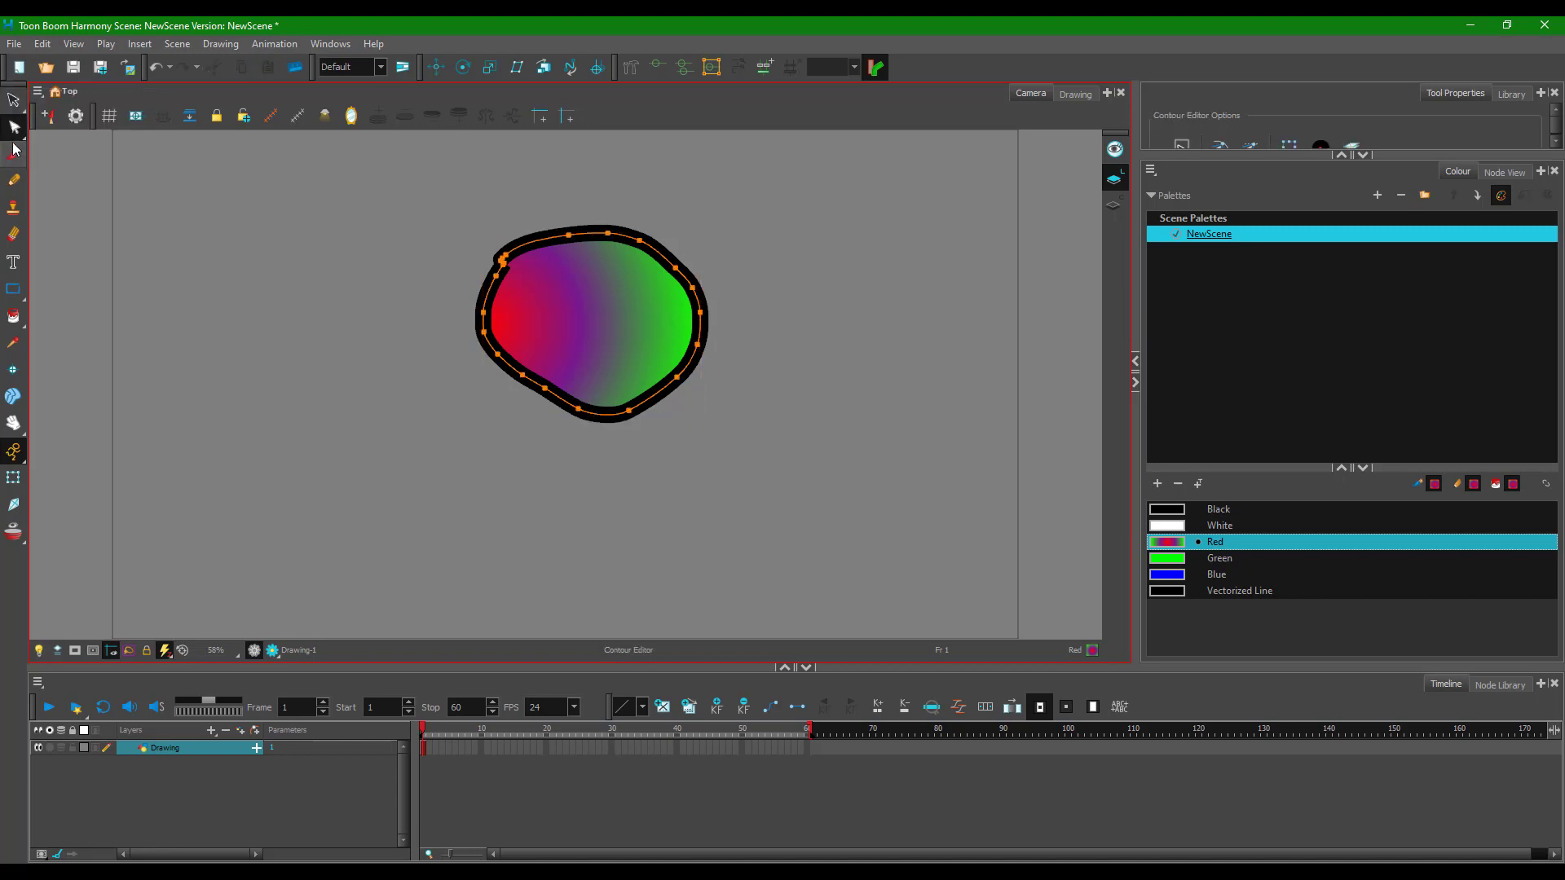
pyautogui.click(14, 129)
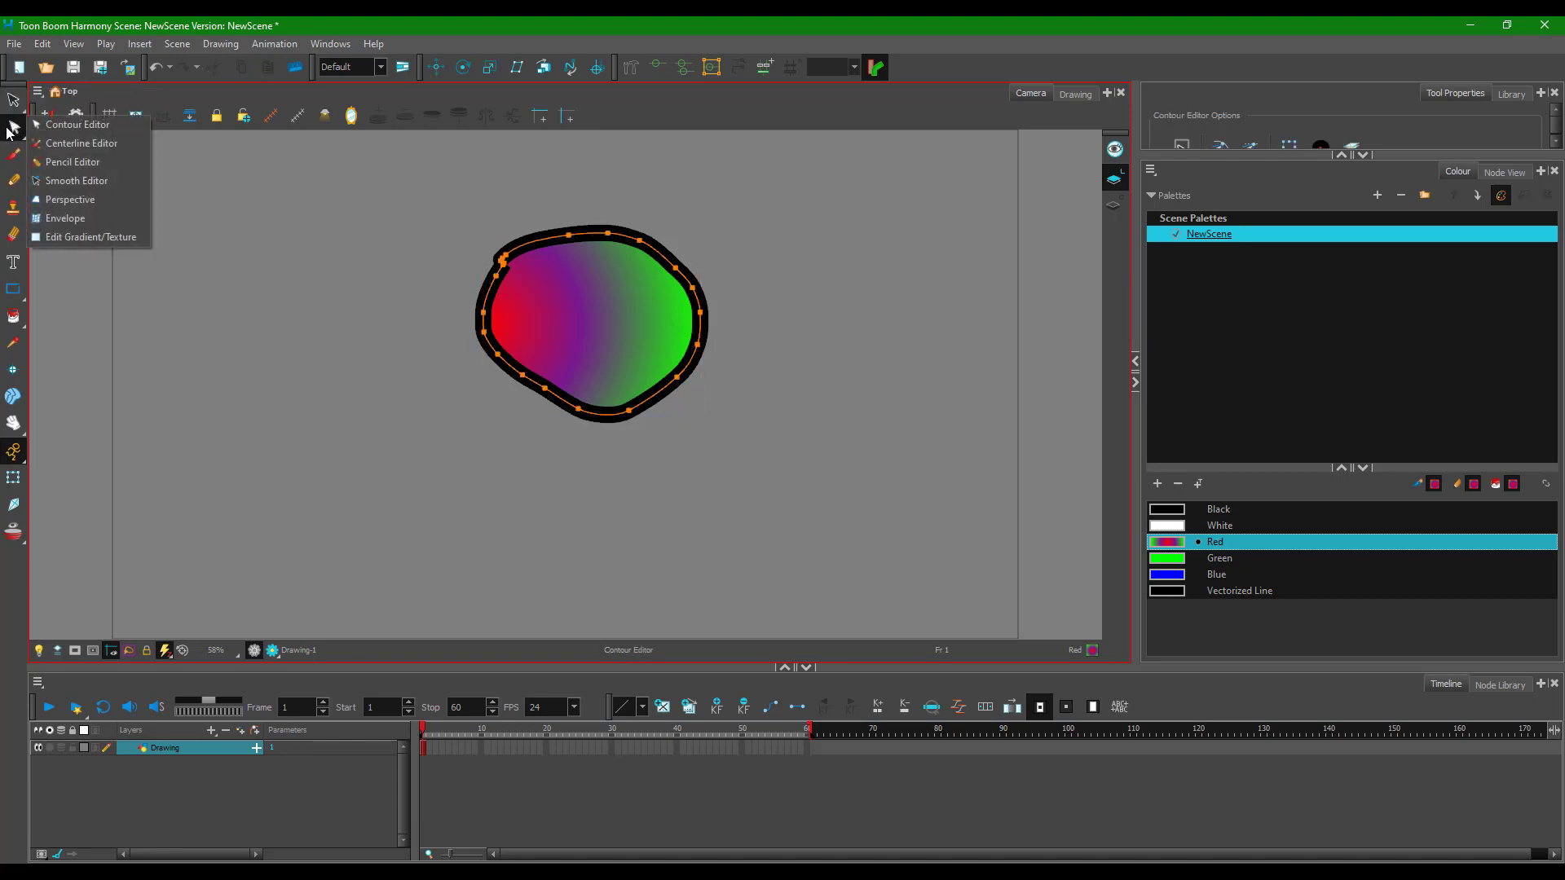
pyautogui.click(58, 239)
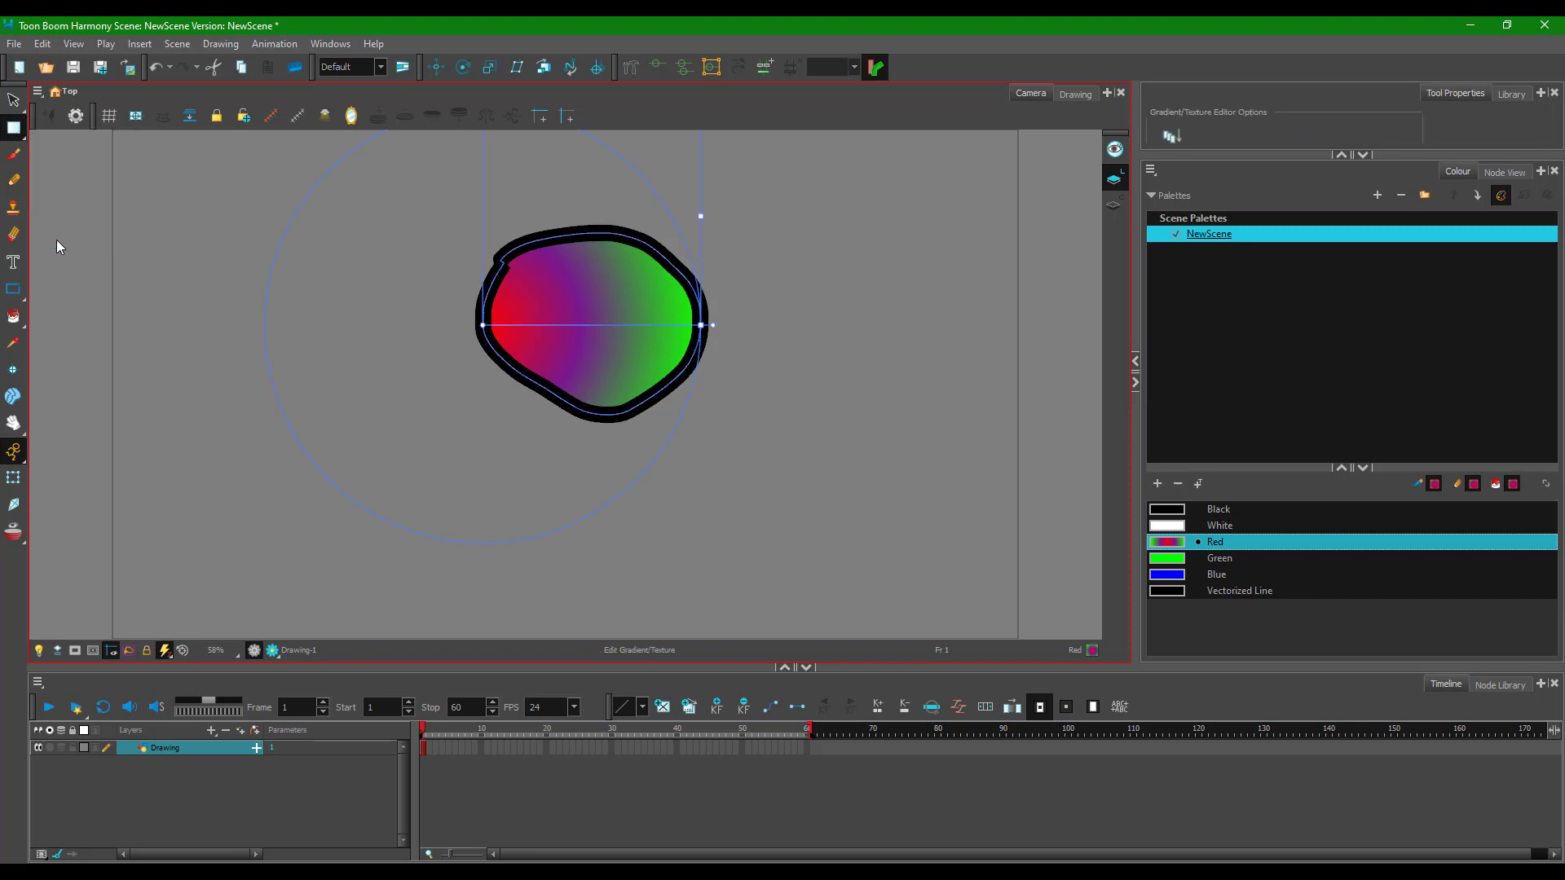
pyautogui.scroll(-3, 593, 323)
pyautogui.scroll(3, 542, 204)
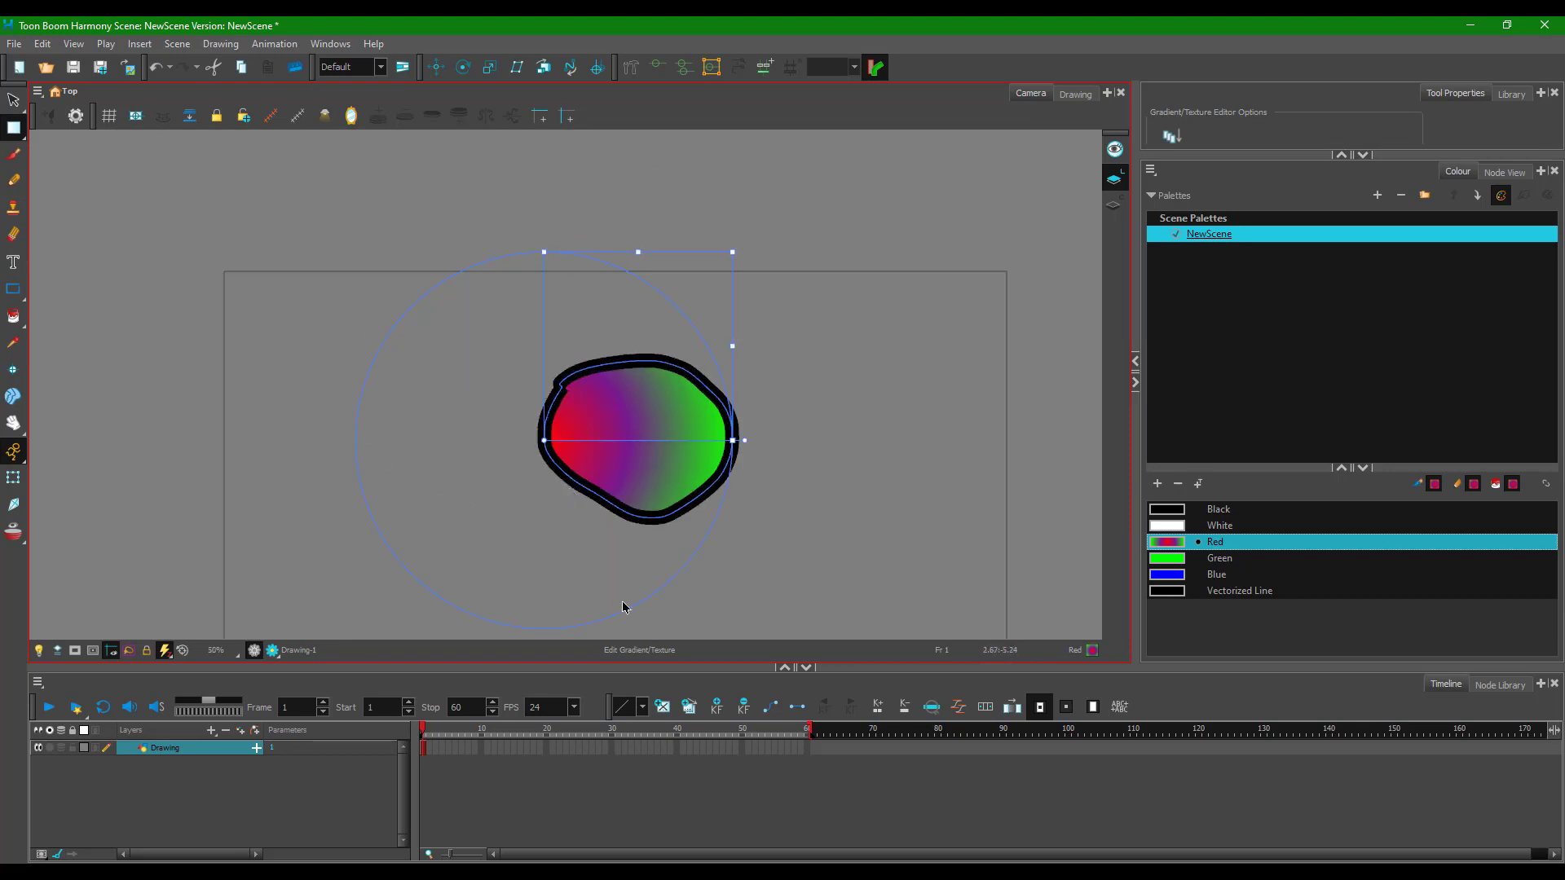
pyautogui.moveTo(546, 440); pyautogui.dragTo(647, 428)
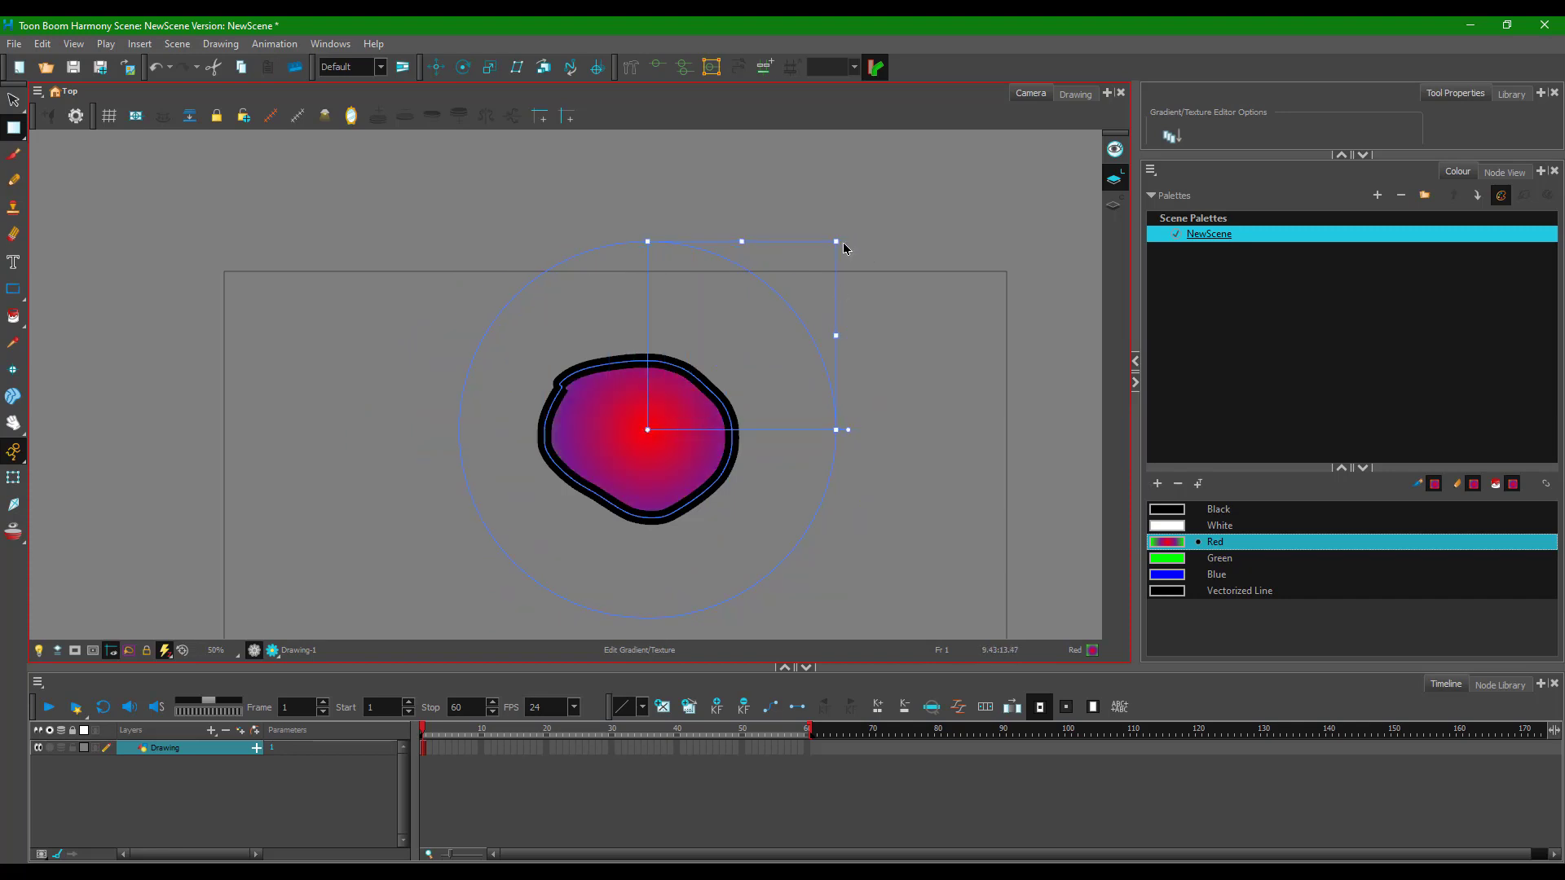
pyautogui.moveTo(835, 239); pyautogui.dragTo(719, 370)
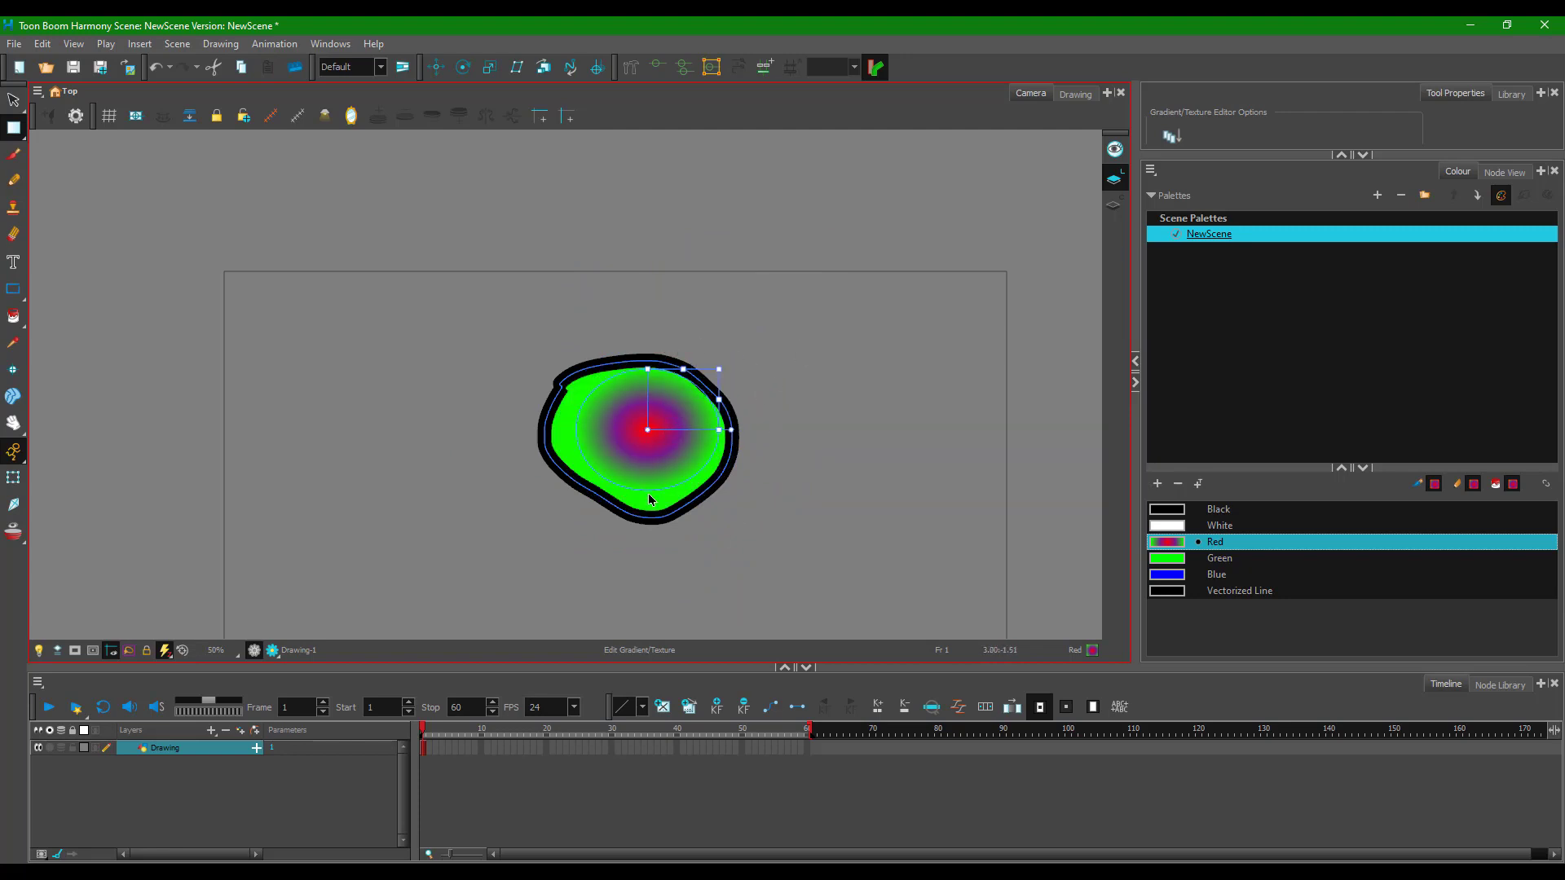
# - Squeeze the radial gradient into a narrow vertical ellipse and rotate it clockwise into a diagonal
pyautogui.moveTo(721, 371); pyautogui.dragTo(733, 354)
pyautogui.moveTo(731, 429); pyautogui.dragTo(669, 431)
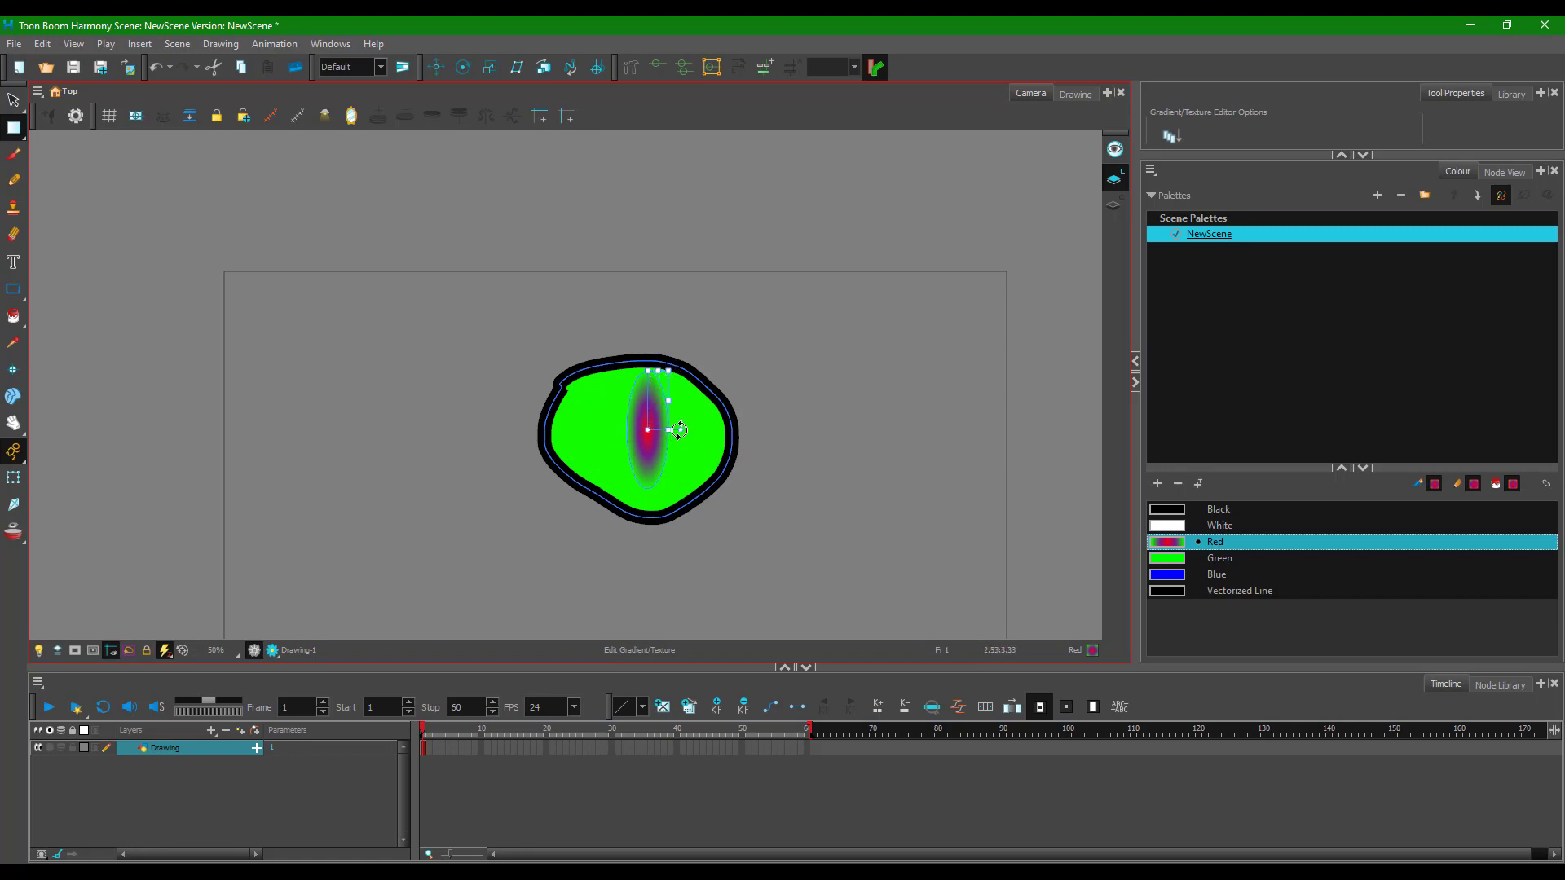
pyautogui.moveTo(680, 430); pyautogui.dragTo(677, 449)
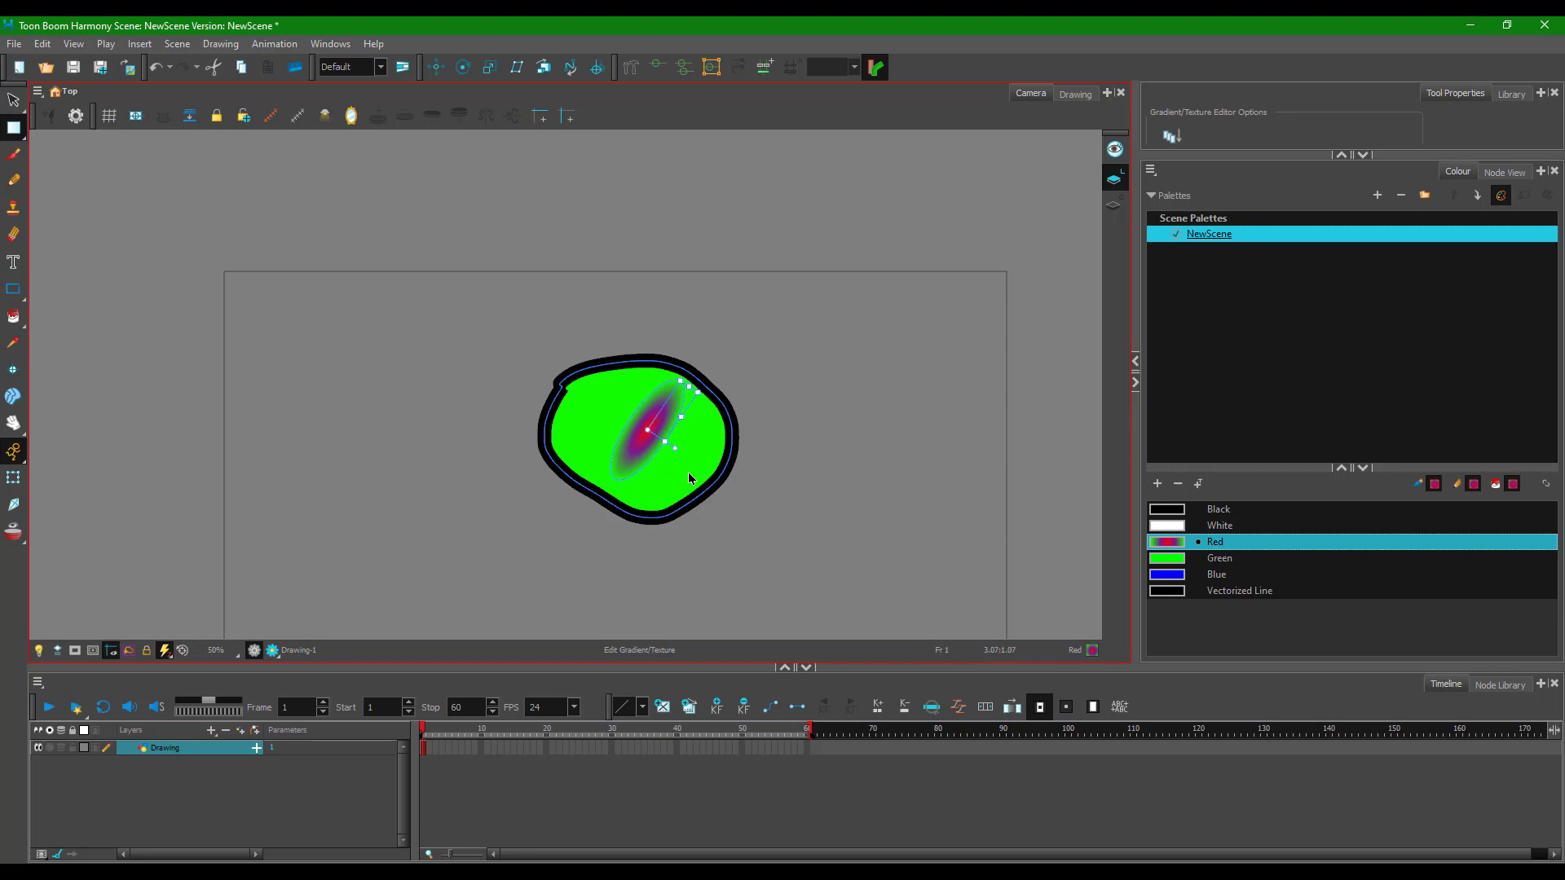
# - Set the Red swatch's gradient type to Linear and close the Colour Picker
pyautogui.doubleClick(1172, 543)
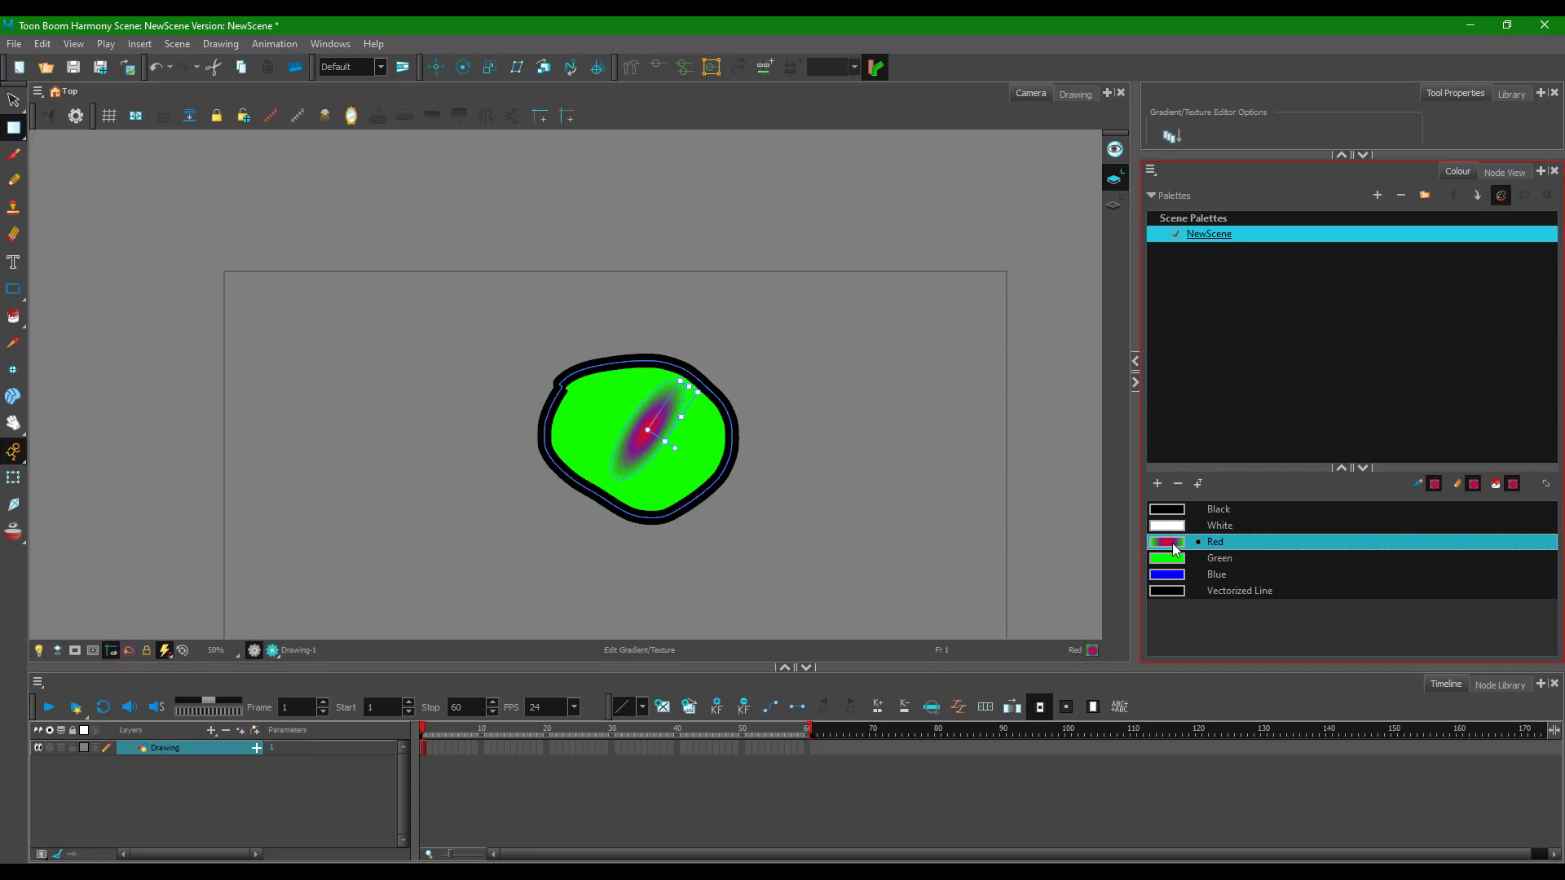
pyautogui.click(1269, 682)
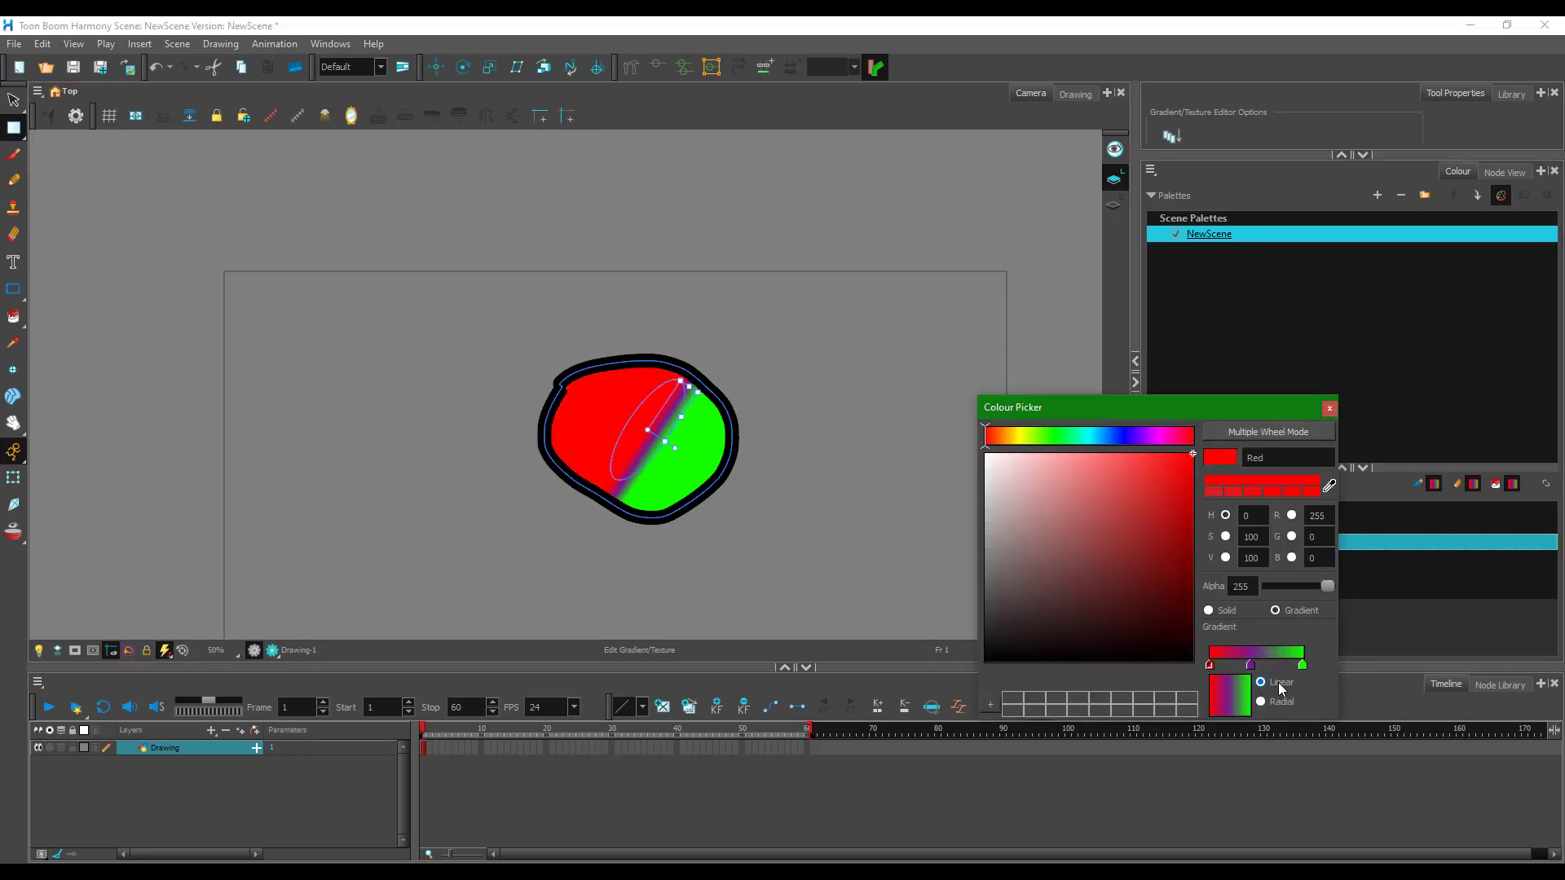
pyautogui.click(1329, 408)
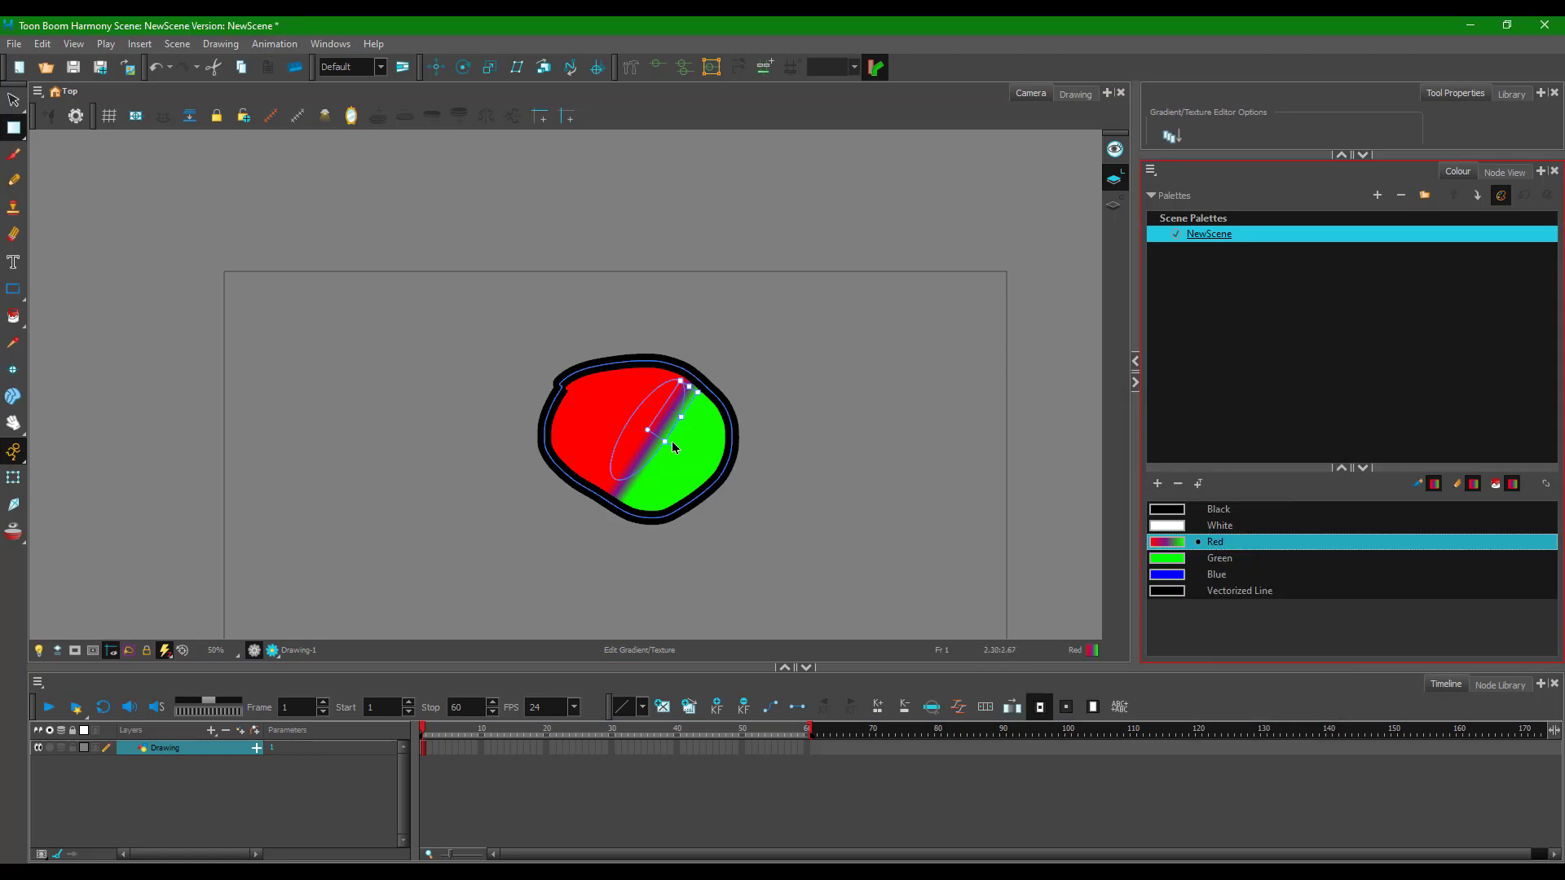
# - Rotate and stretch the linear gradient to run downward, and move its origin near the shape's upper edge
pyautogui.moveTo(683, 422); pyautogui.dragTo(637, 528)
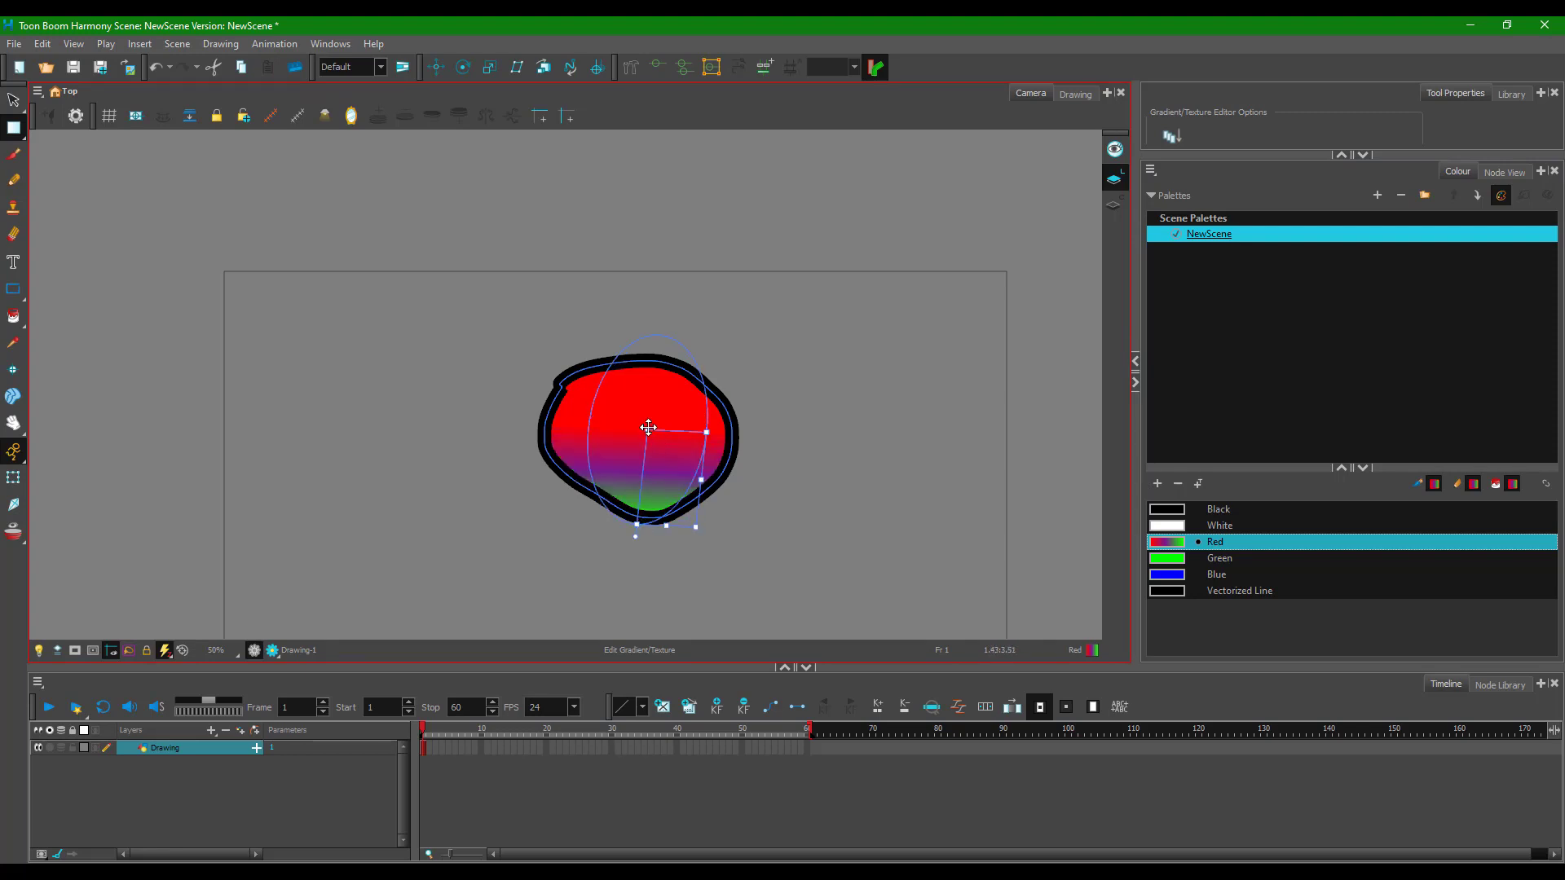
pyautogui.moveTo(646, 426); pyautogui.dragTo(619, 380)
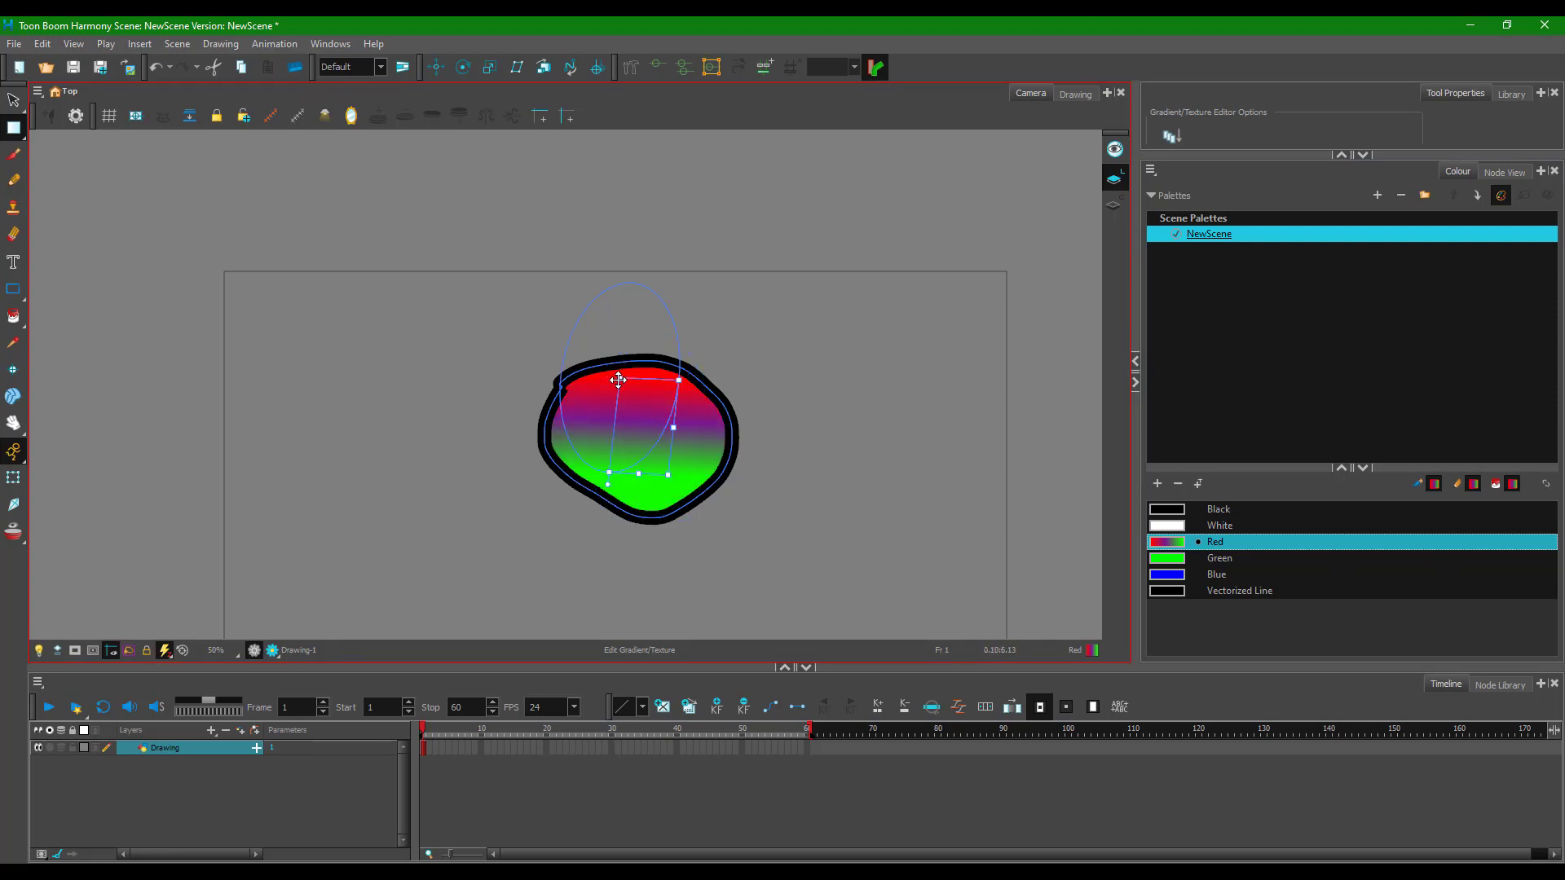
pyautogui.click(736, 433)
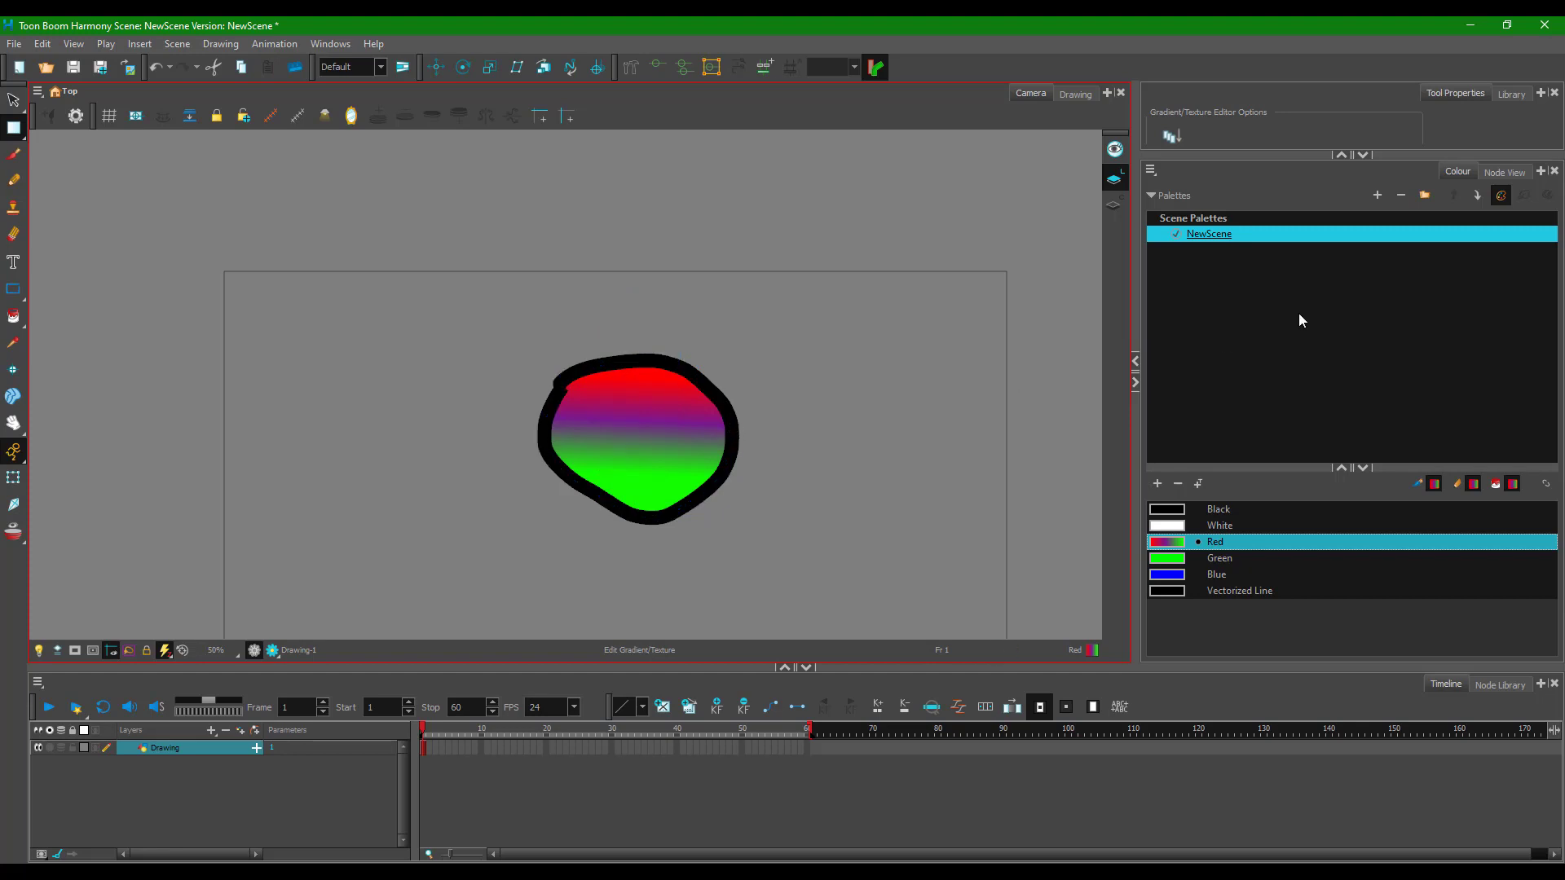
pyautogui.click(644, 489)
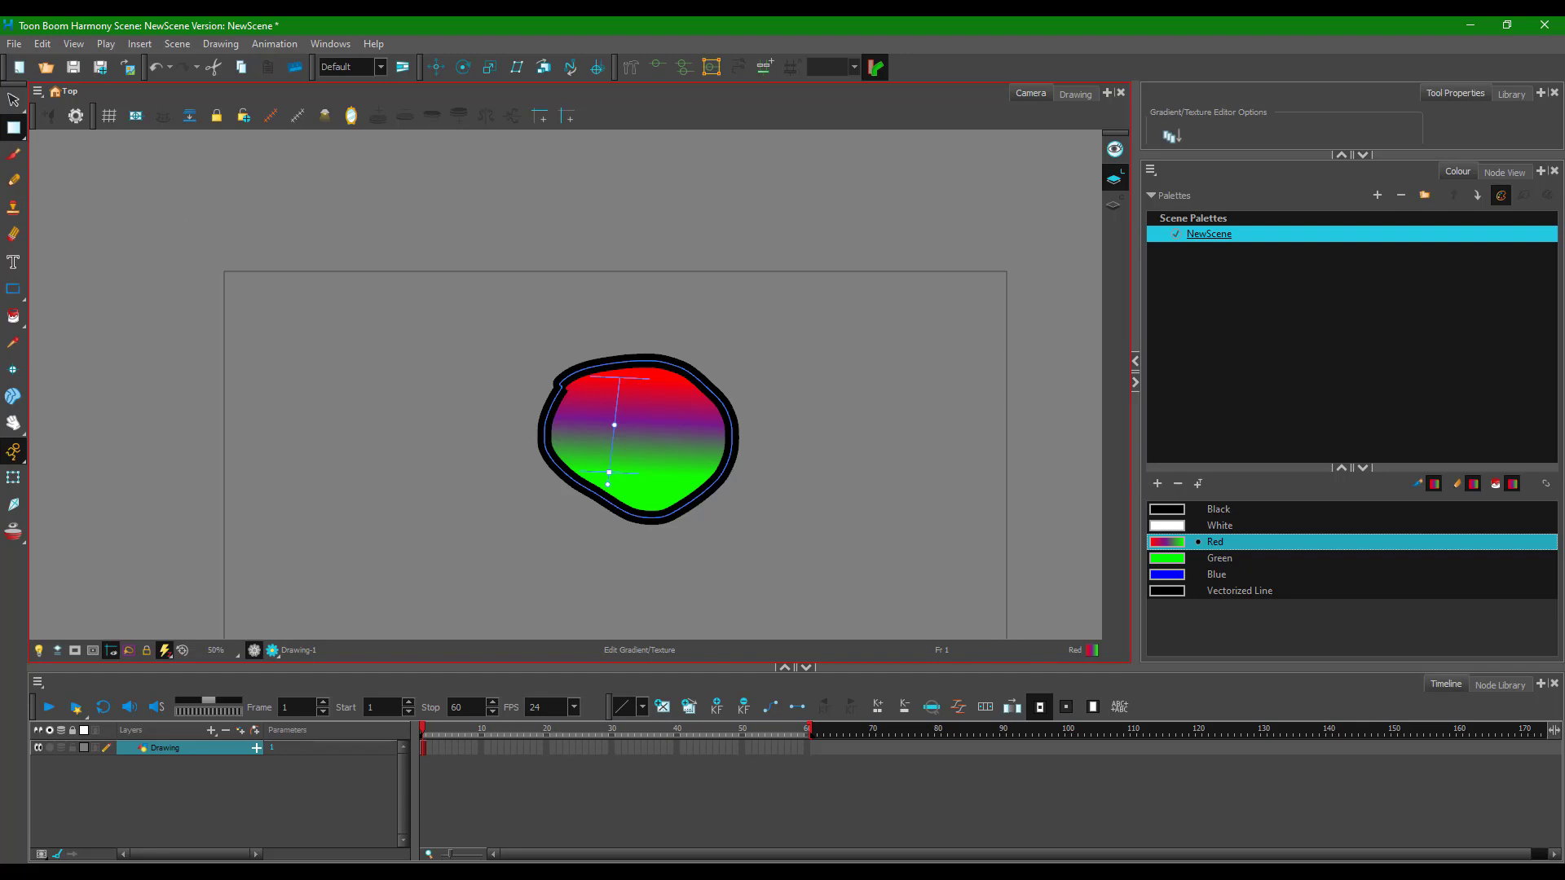
# - Paint the shape's black outline with the Red gradient swatch using the Paint tool
pyautogui.click(14, 317)
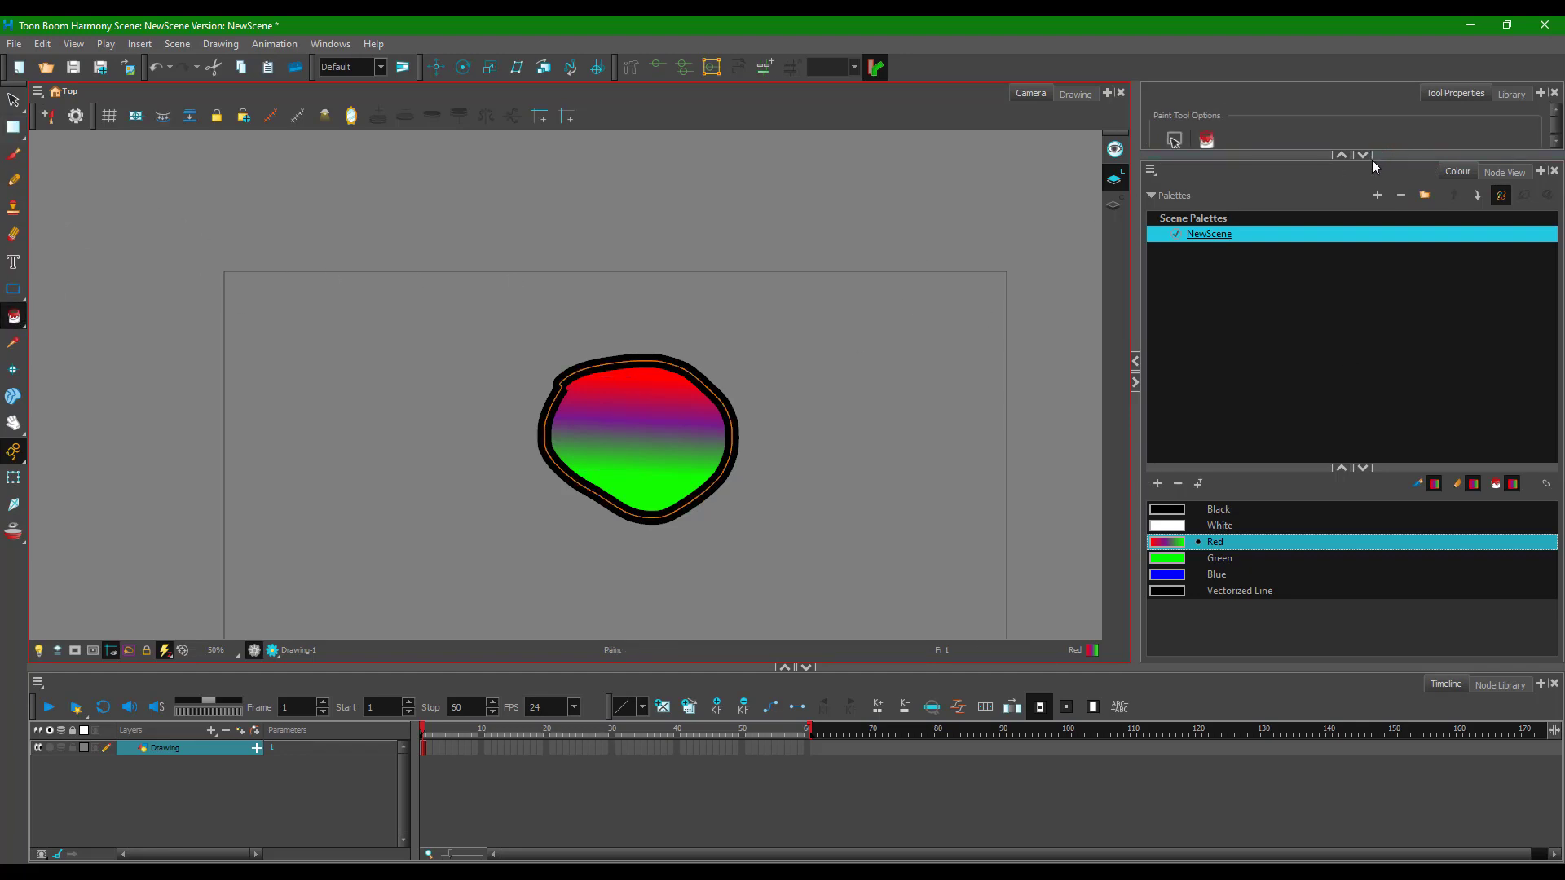
pyautogui.click(1363, 155)
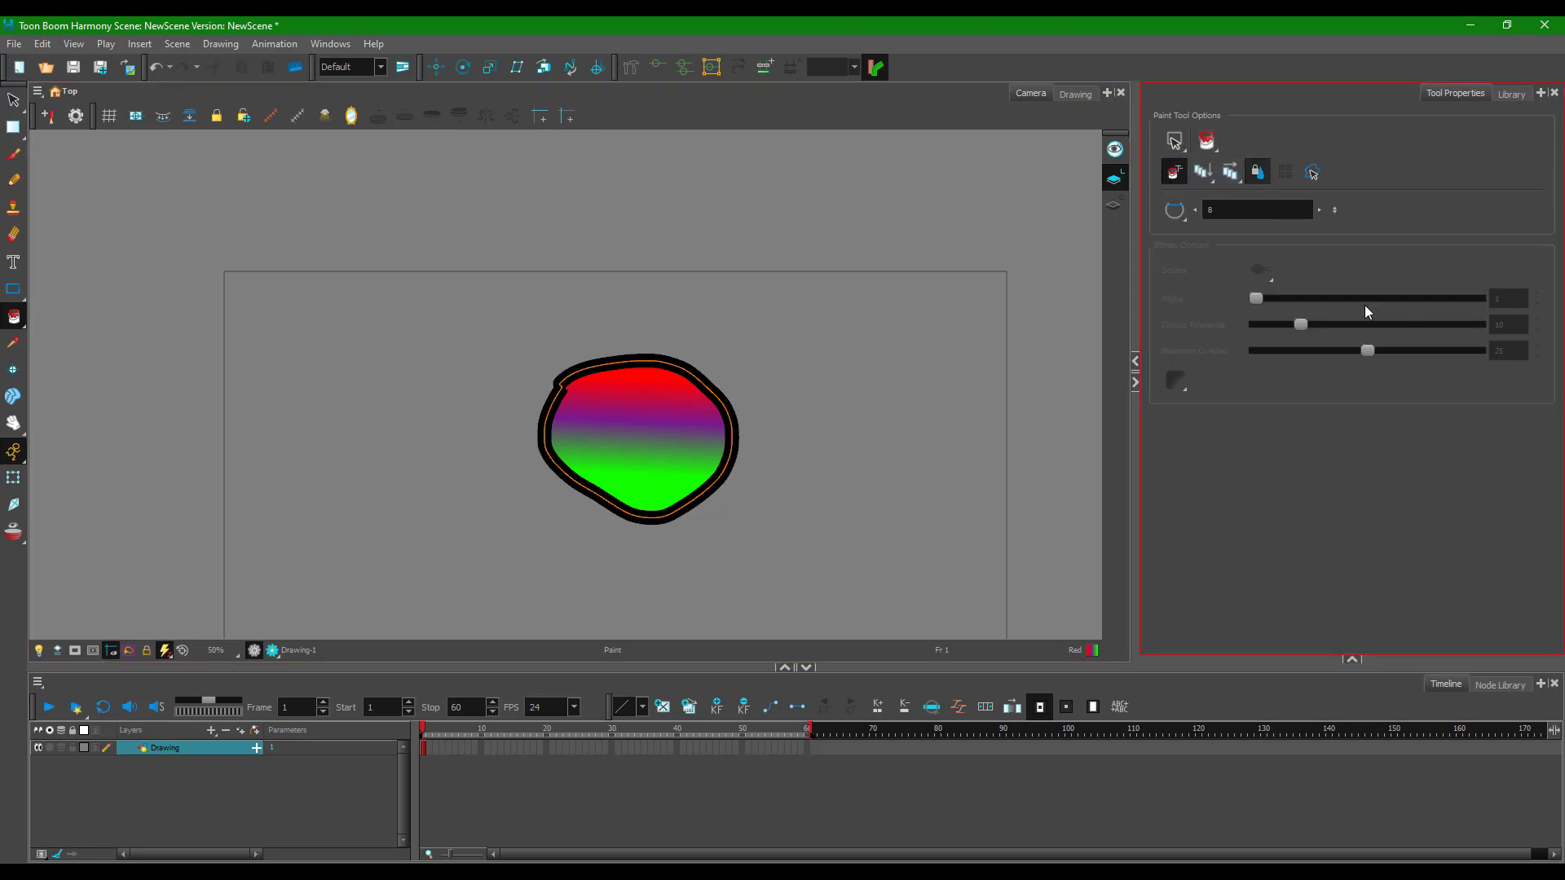
pyautogui.click(1353, 658)
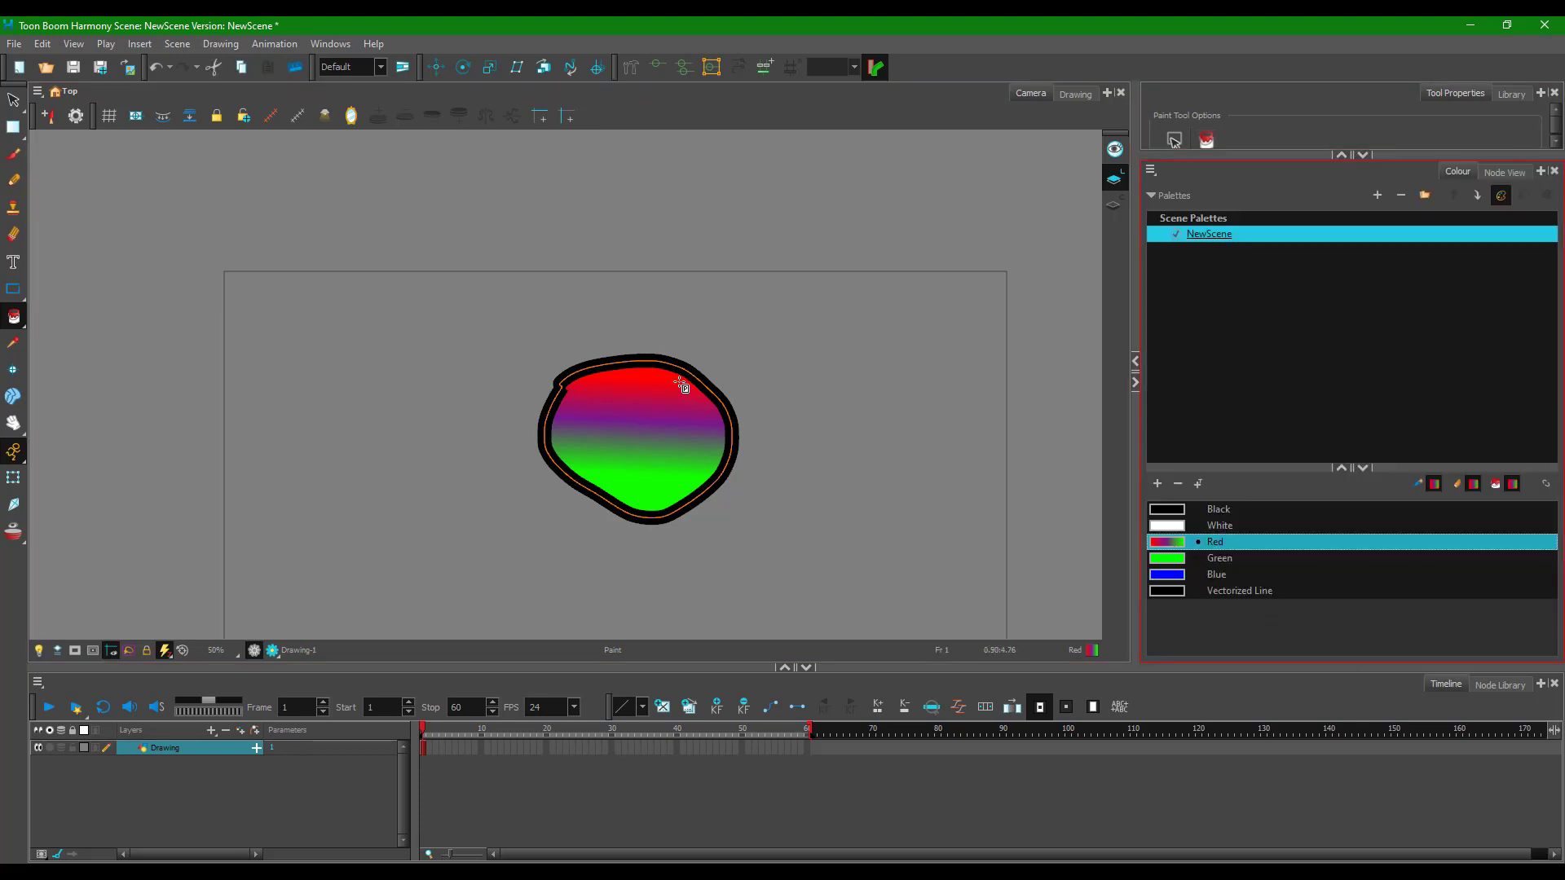
pyautogui.click(731, 405)
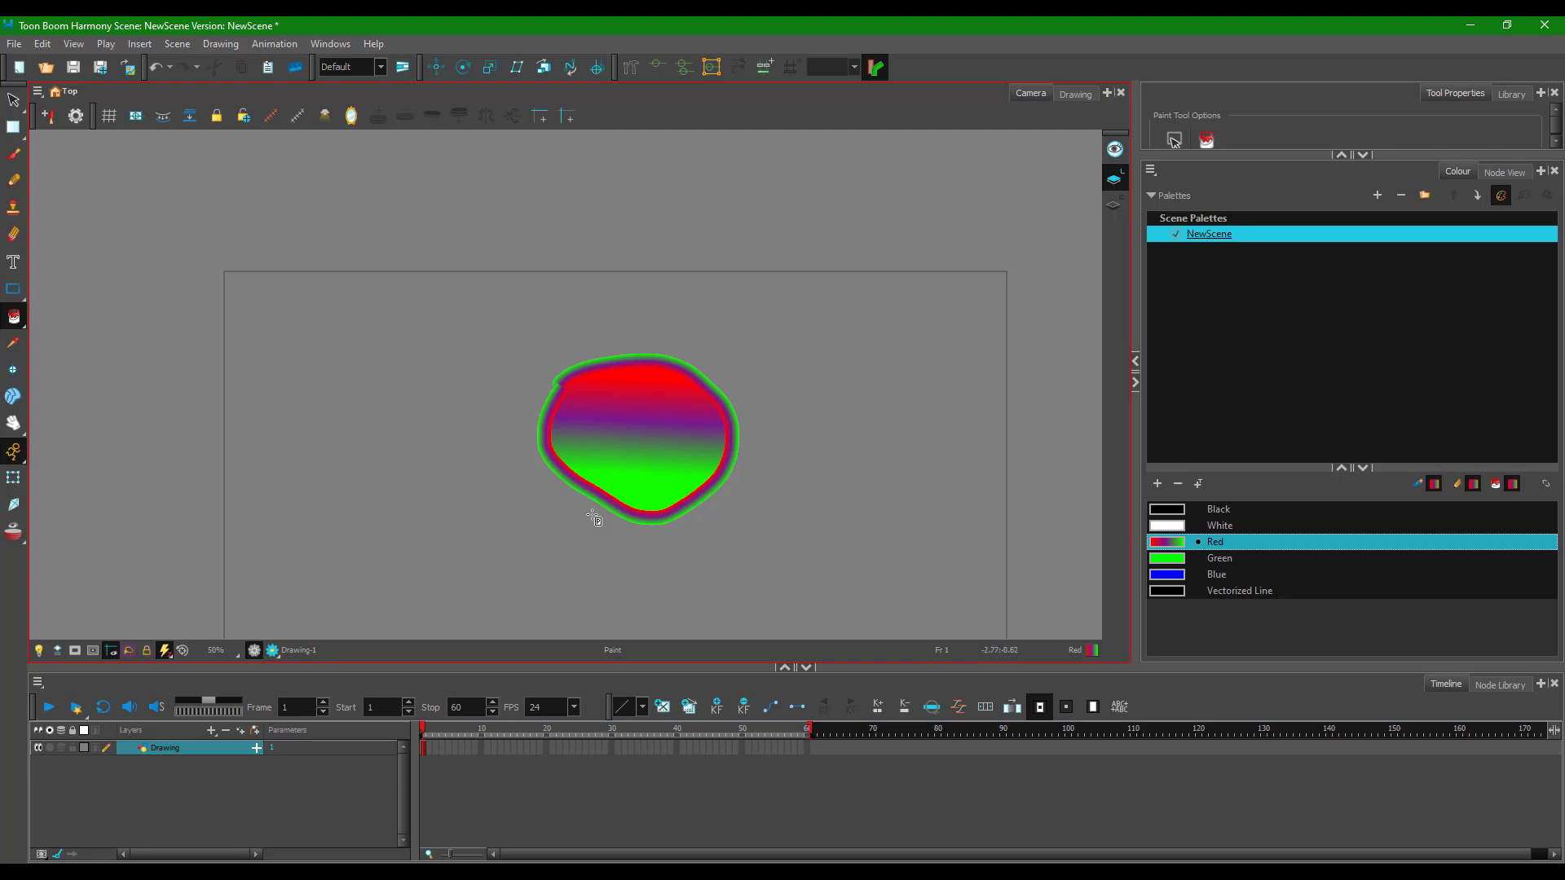
# - Select the painted outline's gradient with the Edit Gradient/Texture tool and widen it beyond the stroke's thickness
pyautogui.scroll(2, 634, 488)
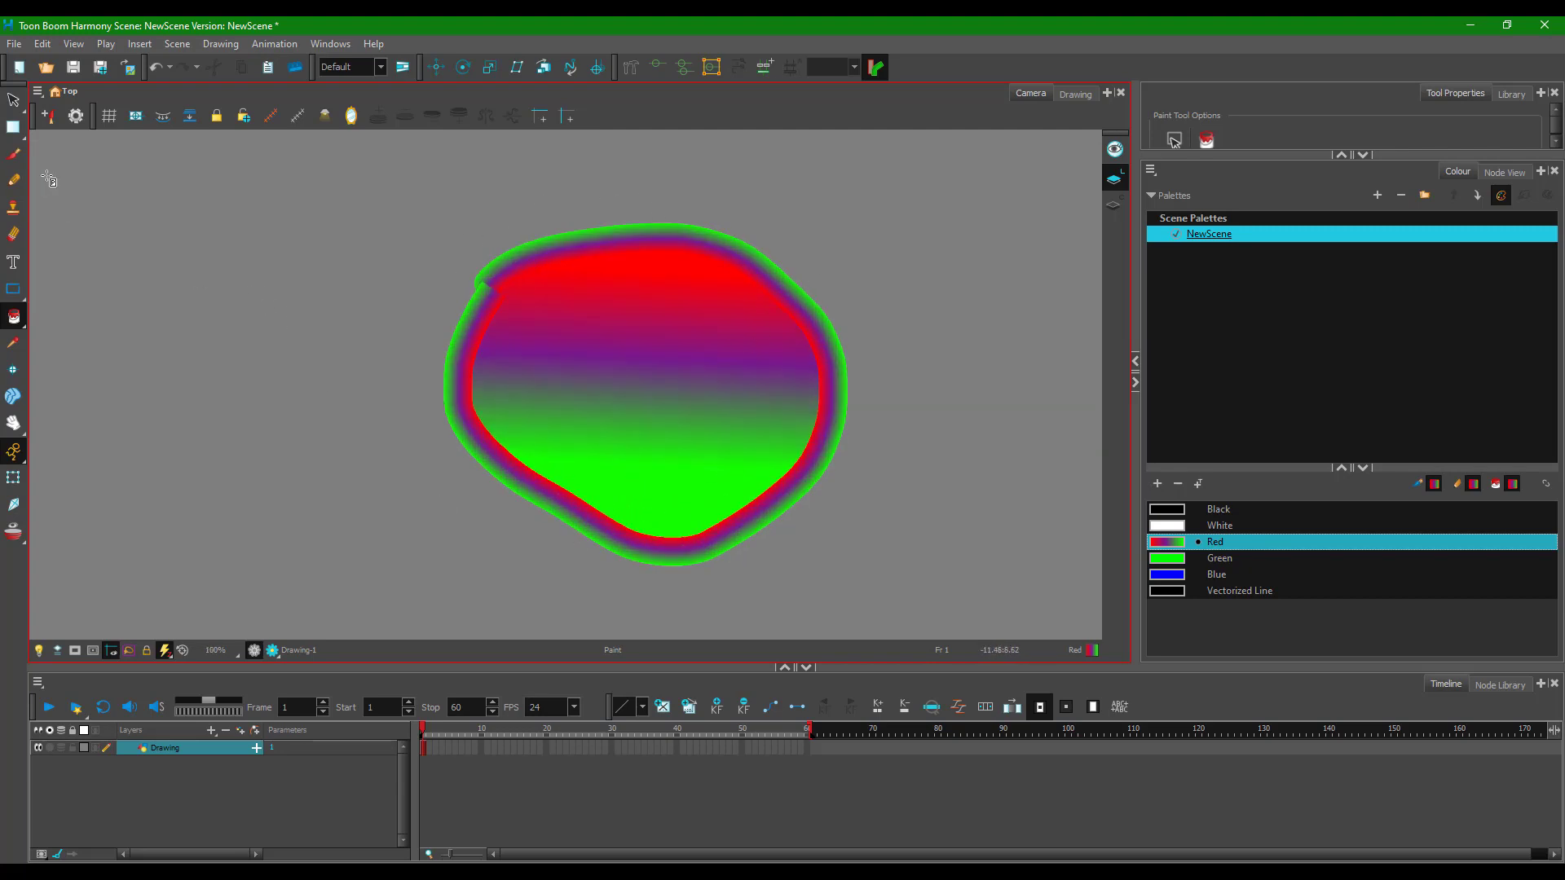
pyautogui.moveTo(20, 134); pyautogui.dragTo(85, 238)
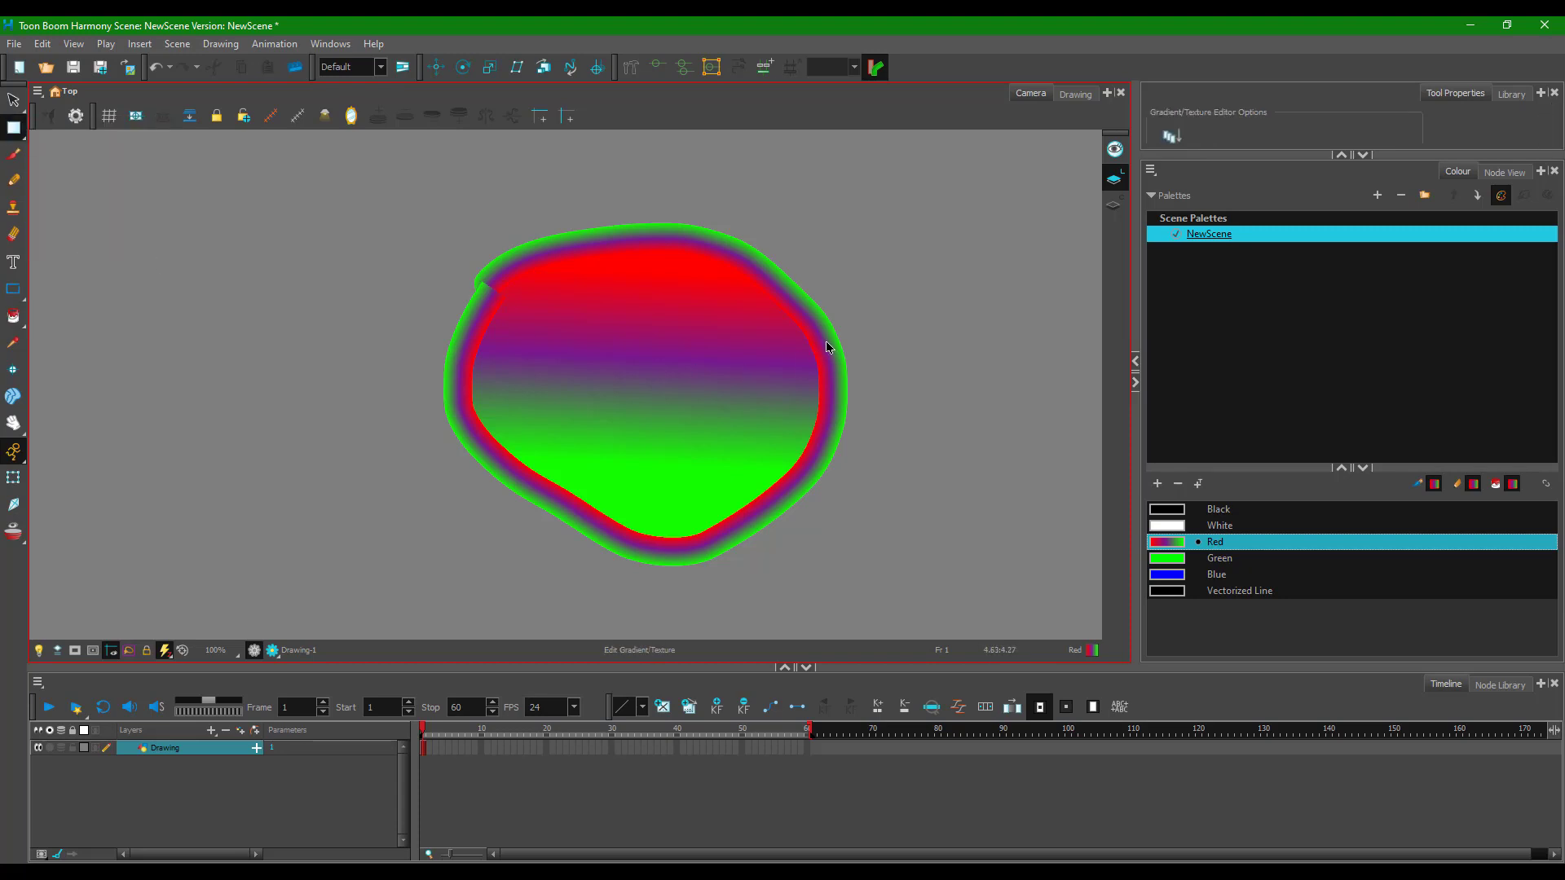
pyautogui.click(828, 346)
pyautogui.moveTo(16, 131); pyautogui.dragTo(80, 240)
pyautogui.click(1362, 155)
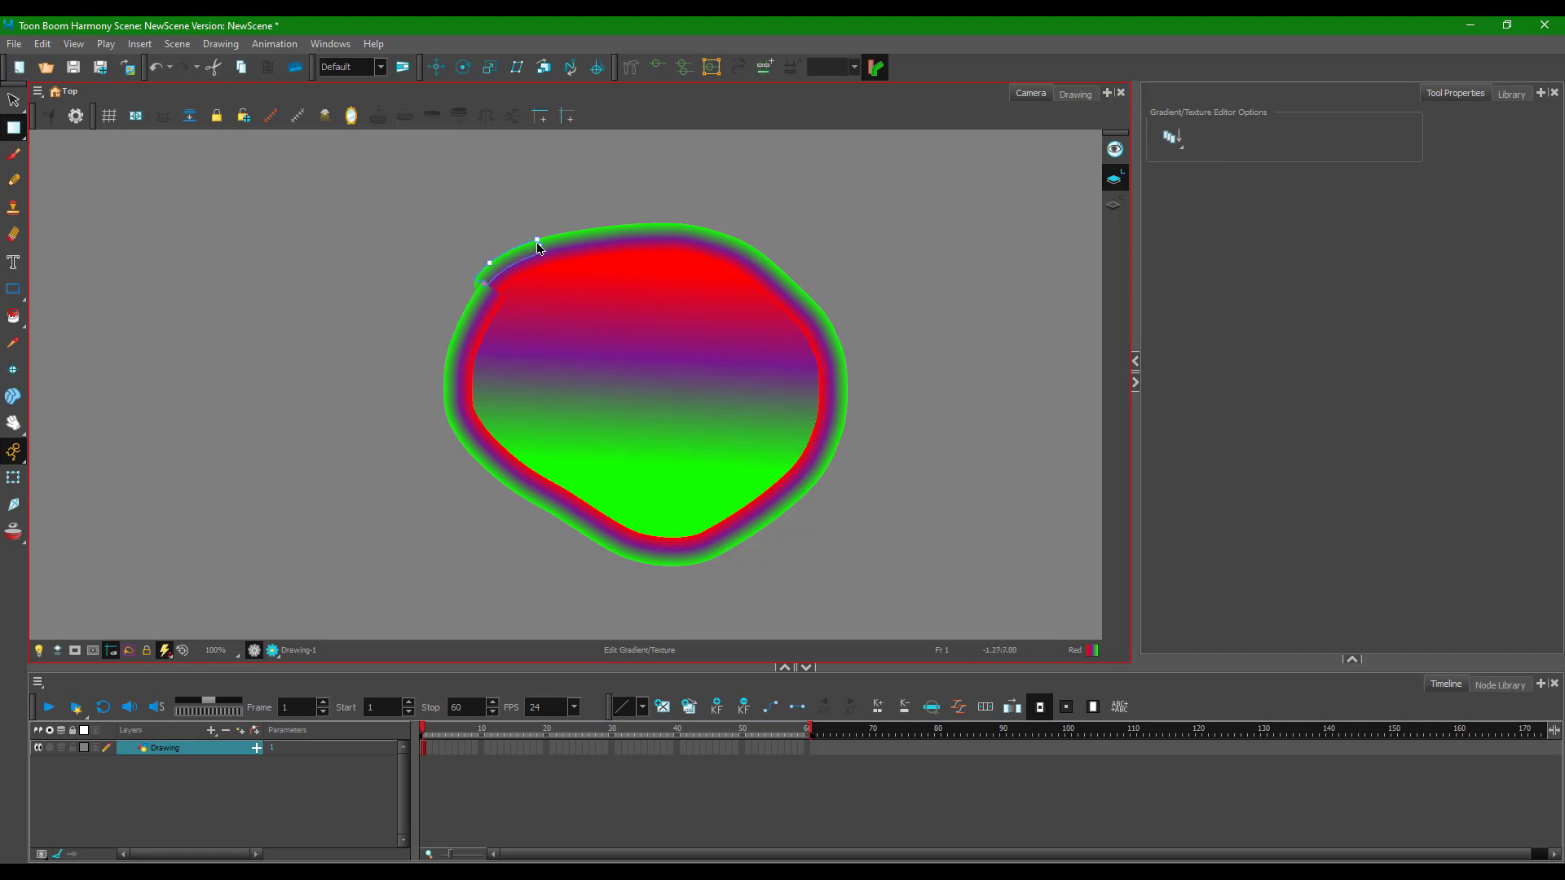
pyautogui.moveTo(542, 264); pyautogui.dragTo(595, 246)
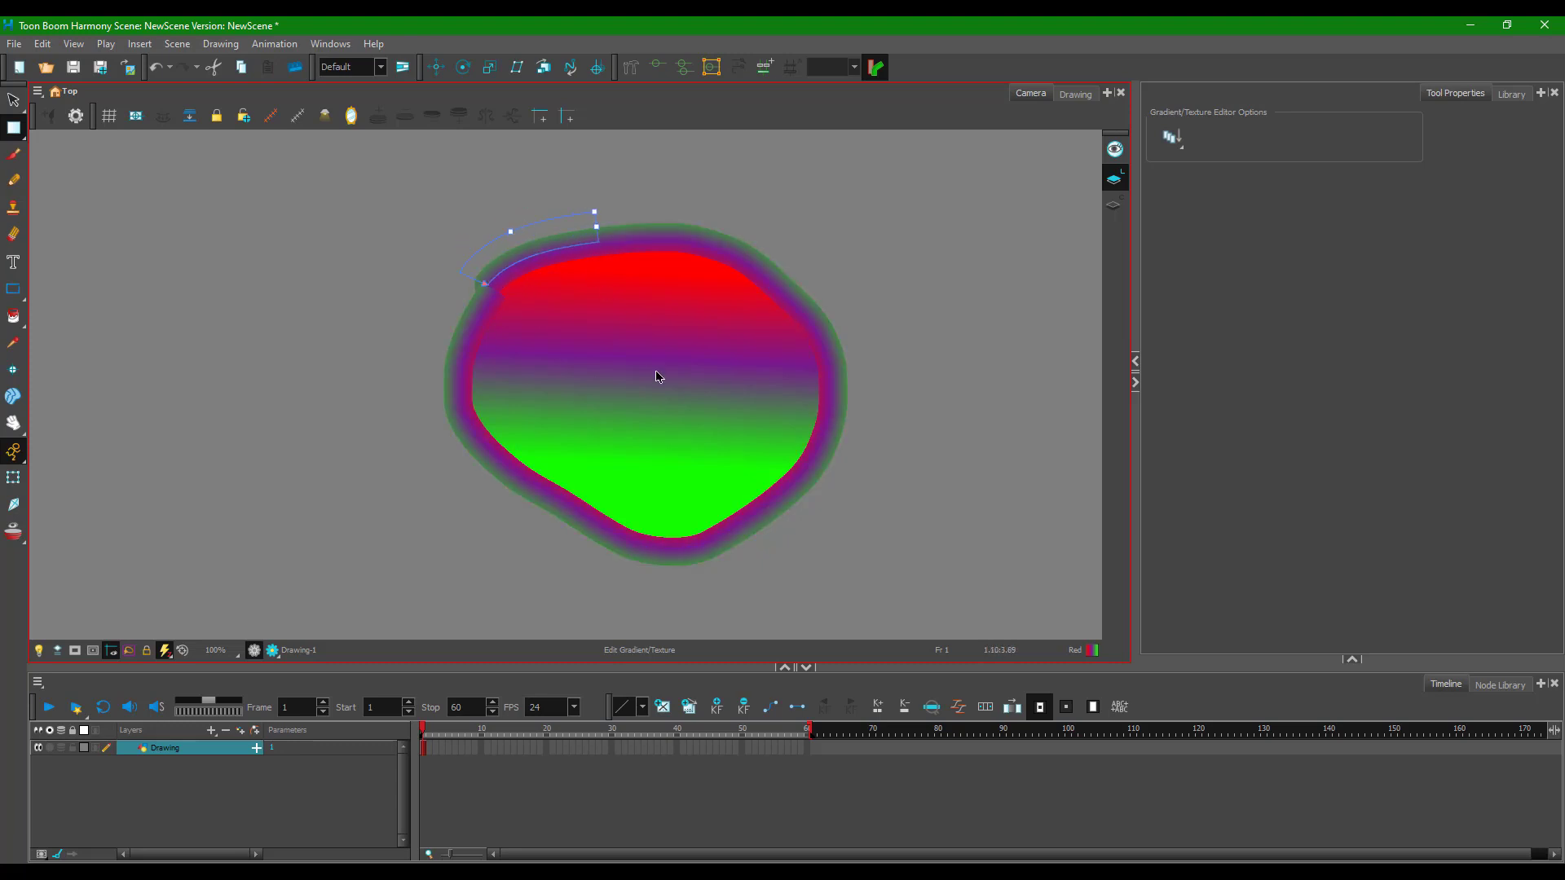
# - Adjust the fill's linear gradient slightly, and narrow the outline's gradient so its green end falls inside the stroke
pyautogui.click(657, 373)
pyautogui.moveTo(595, 373); pyautogui.dragTo(657, 374)
pyautogui.click(589, 247)
pyautogui.moveTo(566, 229); pyautogui.dragTo(564, 240)
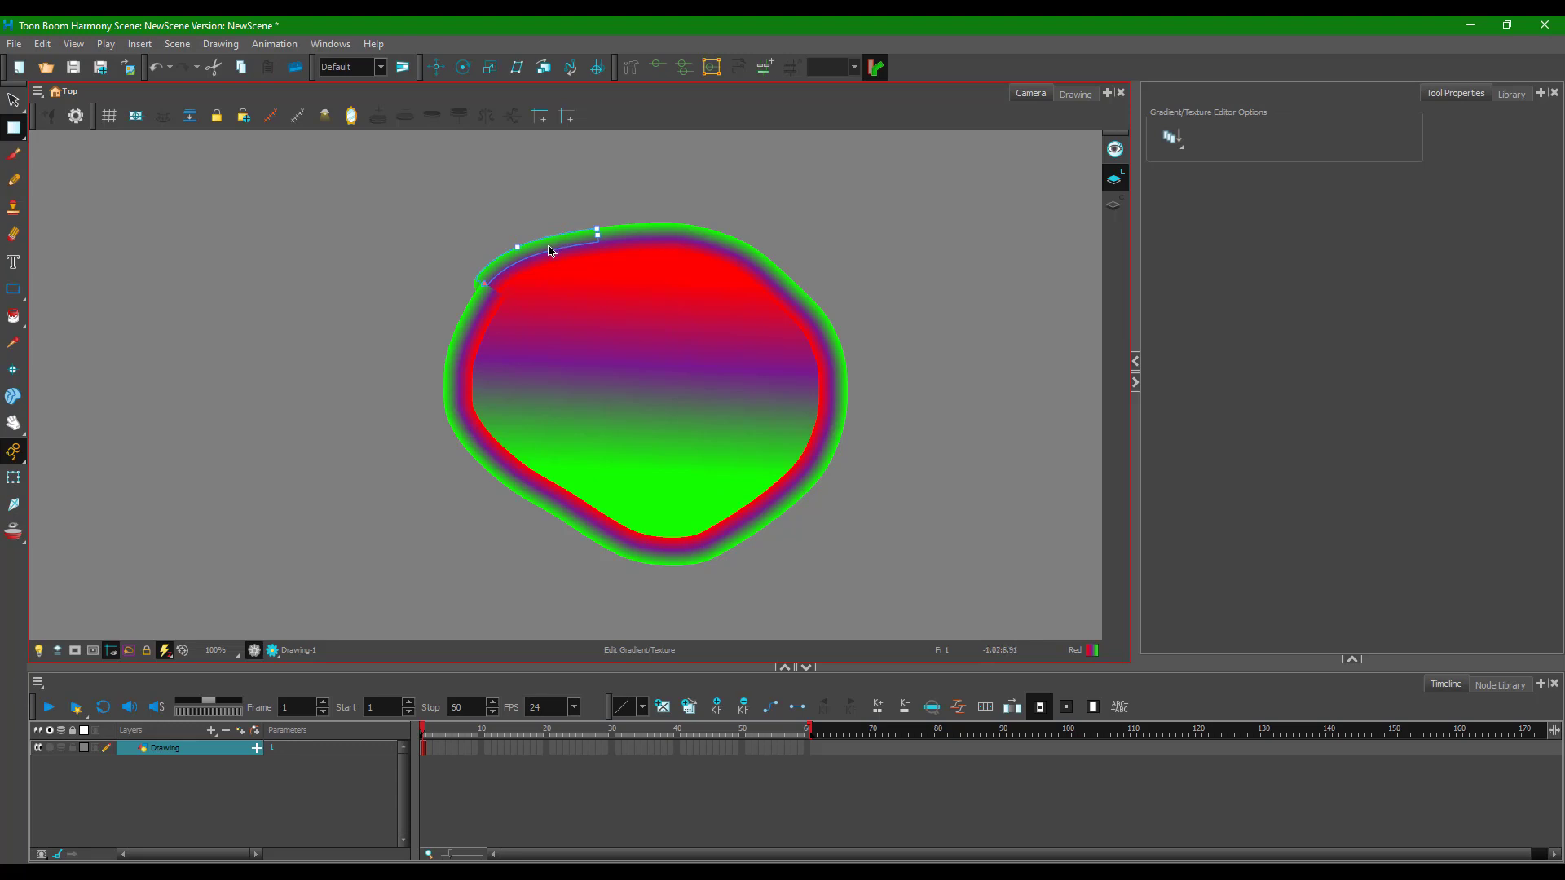